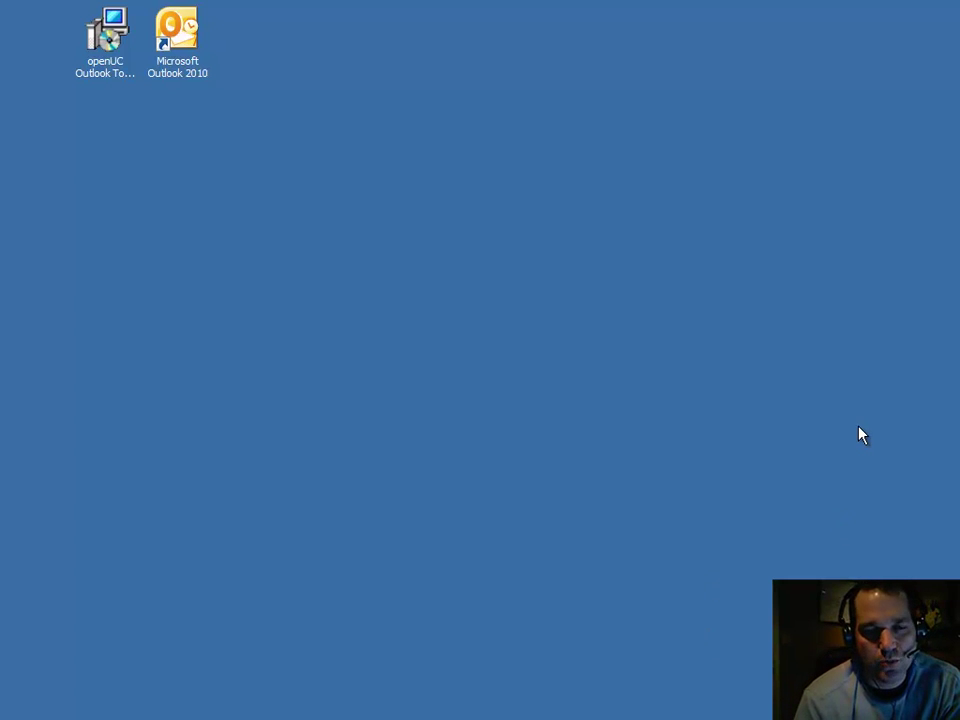
# Step: Launch the openUC Outlook Toolbar installer and allow it to run past the security warning
pyautogui.doubleClick(112, 57)
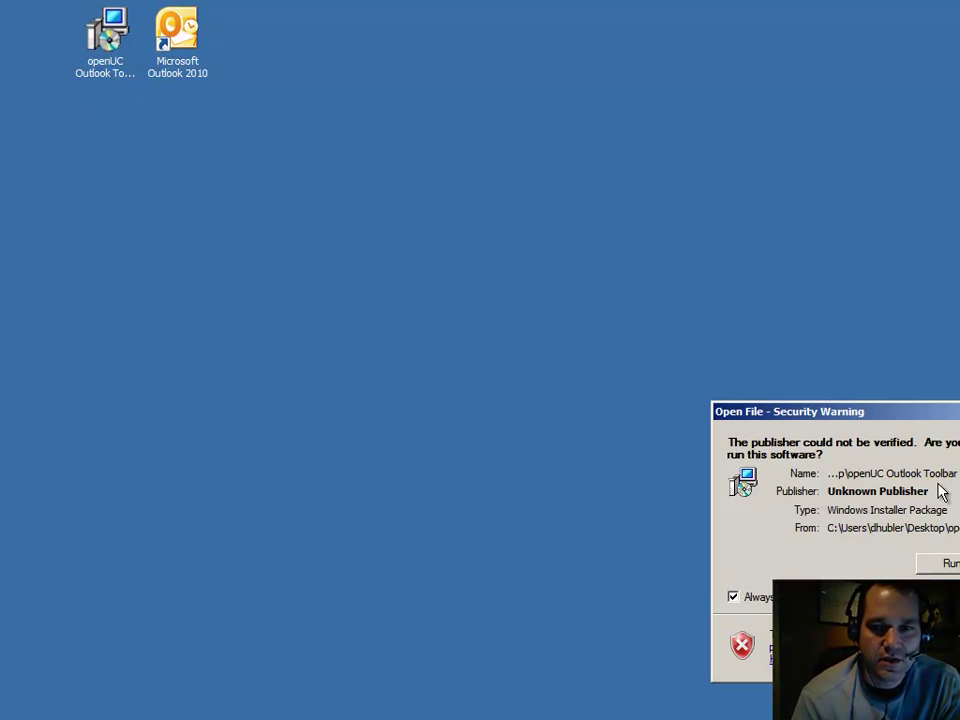
pyautogui.moveTo(953, 412); pyautogui.dragTo(598, 287)
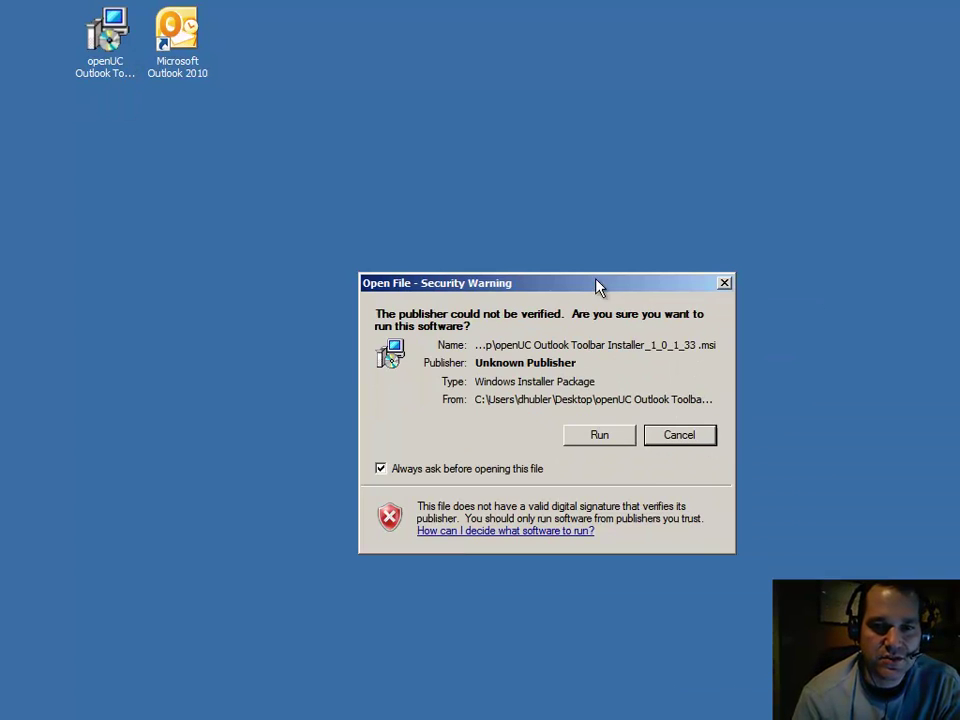
pyautogui.click(599, 435)
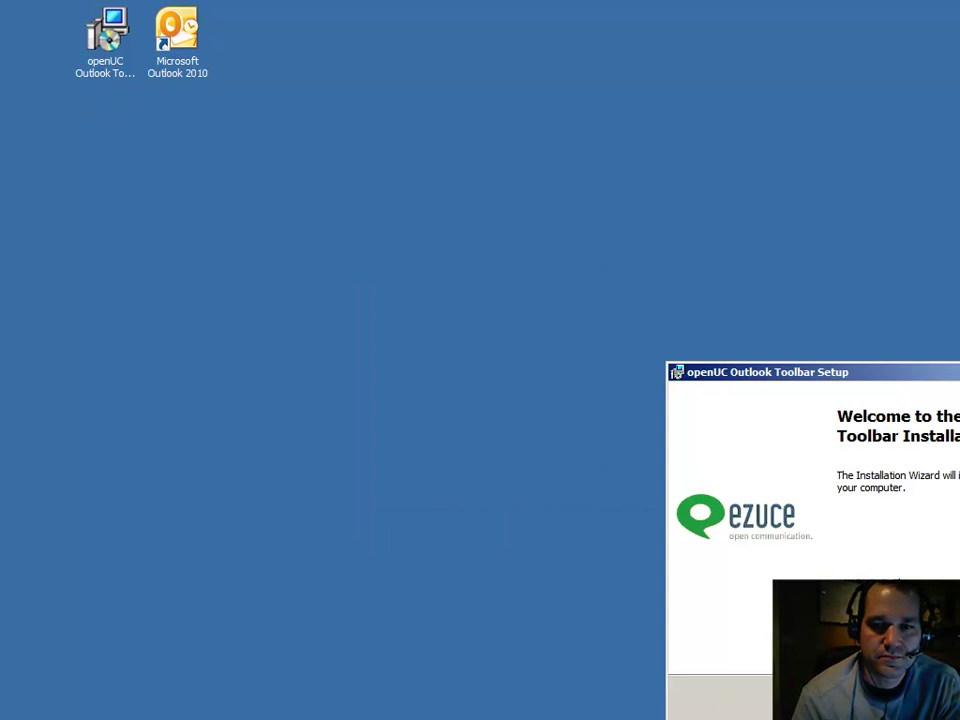
# Step: Run the setup wizard with the typical setup type, install the toolbar, and finish
pyautogui.moveTo(955, 382); pyautogui.dragTo(590, 213)
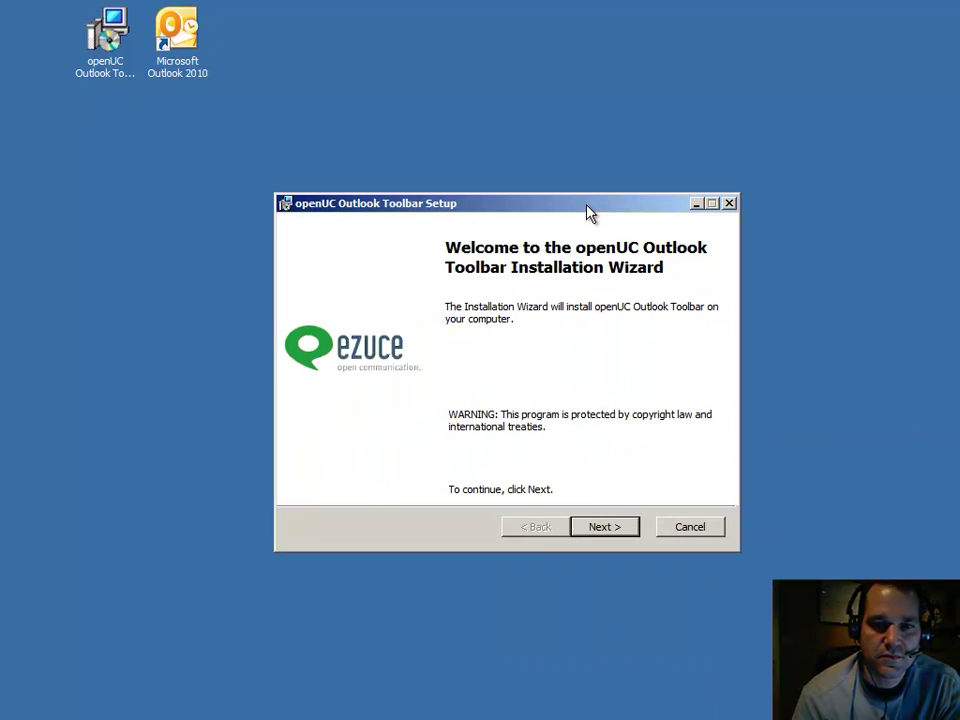
pyautogui.click(628, 532)
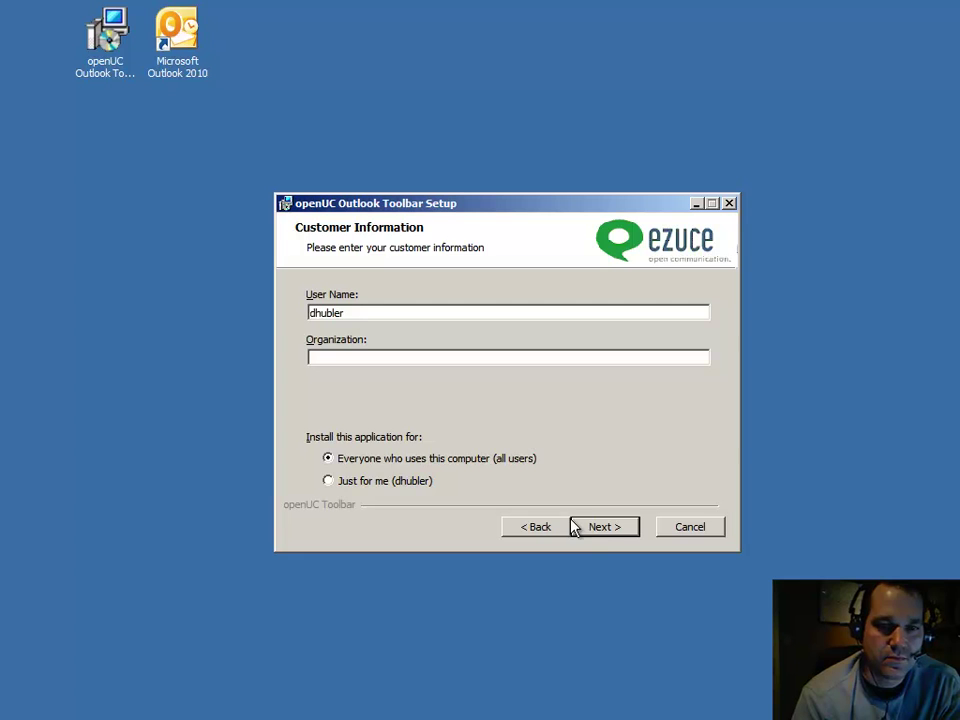
pyautogui.click(609, 538)
pyautogui.click(612, 528)
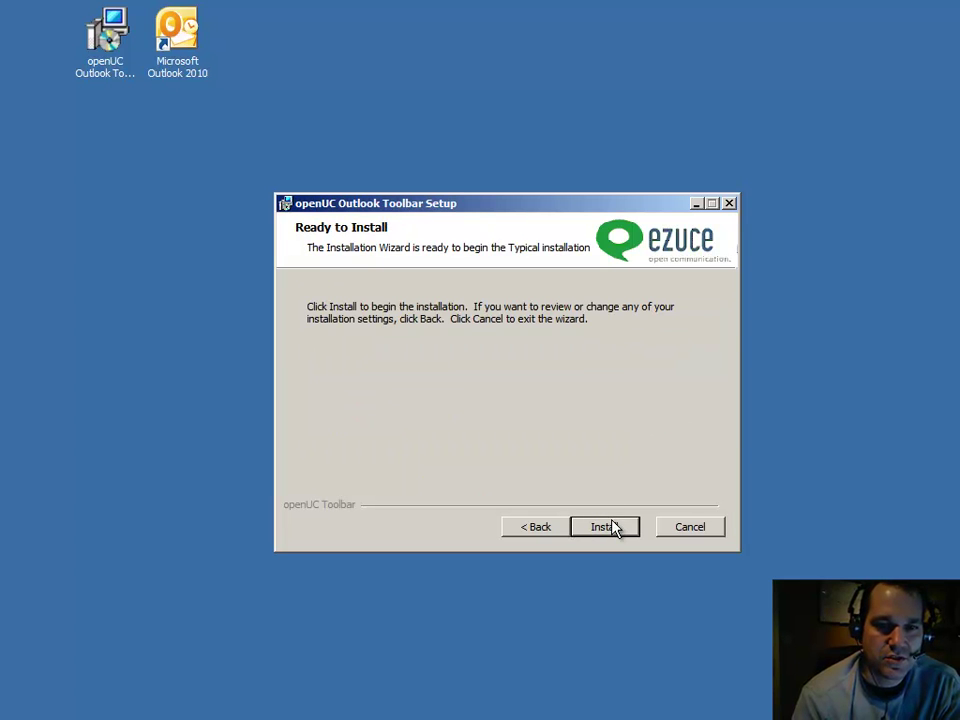
pyautogui.click(607, 528)
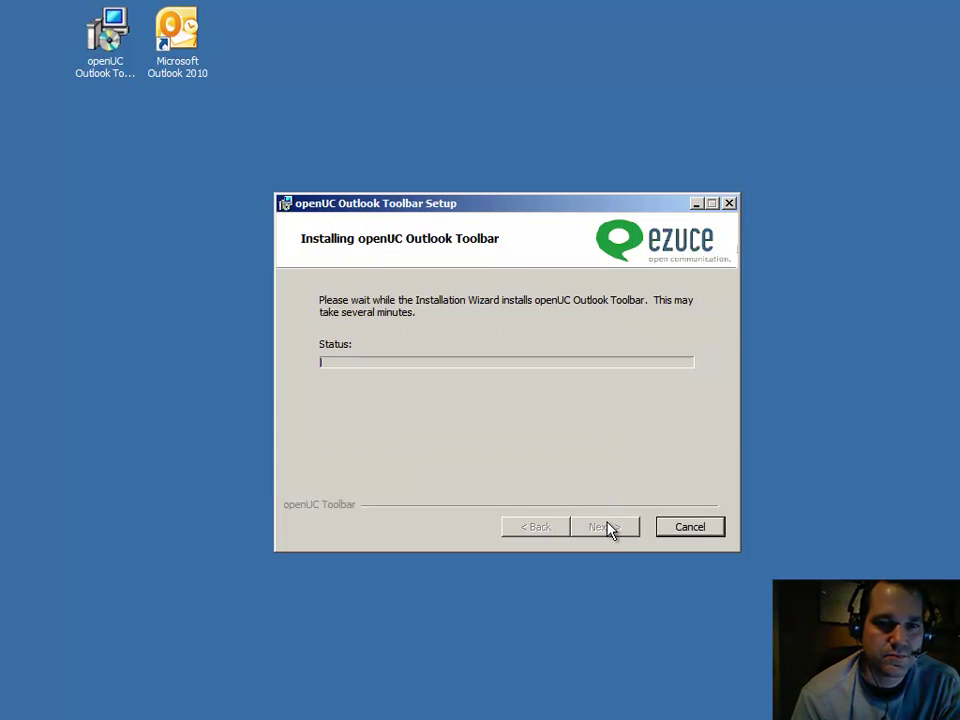
pyautogui.click(605, 531)
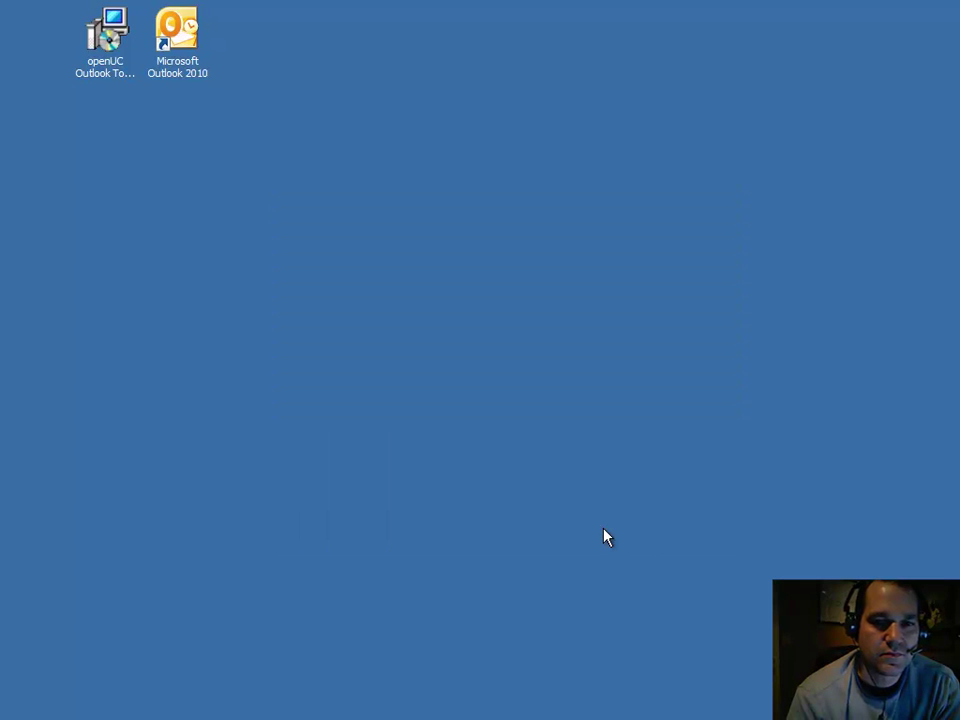
# Step: Launch Outlook 2010 and enter the openUC user ID and password in the config dialog
pyautogui.doubleClick(199, 68)
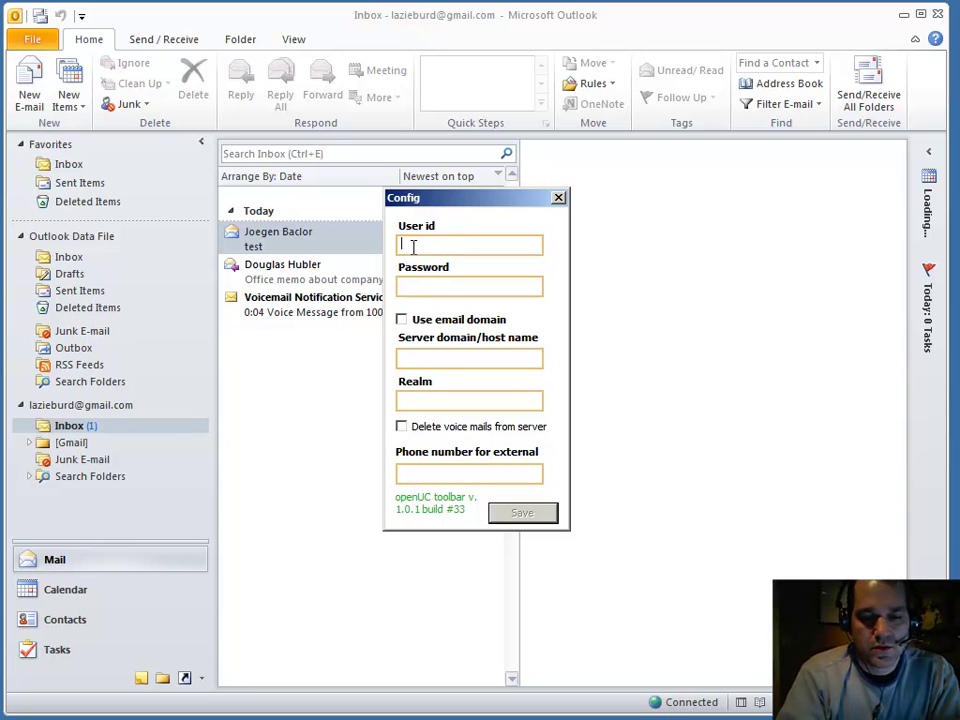
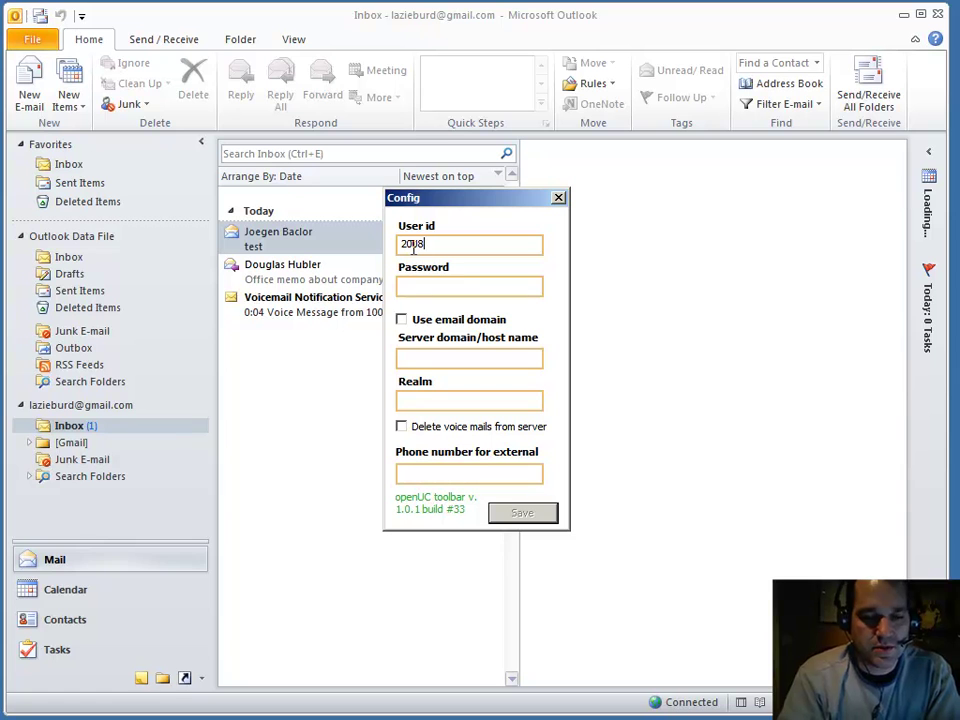
pyautogui.press('Tab')
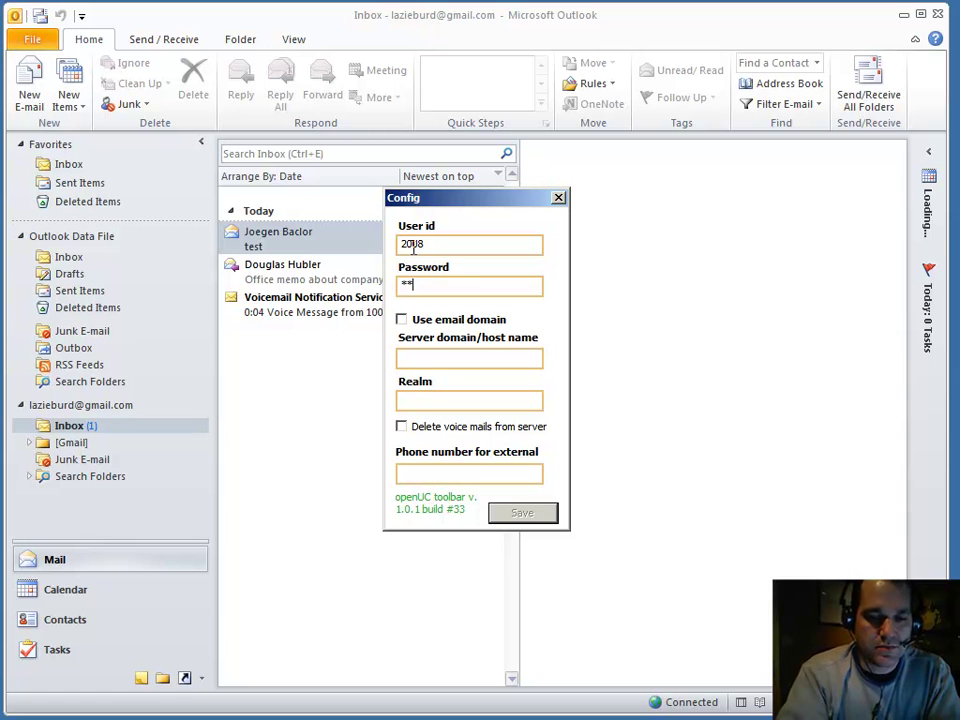
pyautogui.press('Tab')
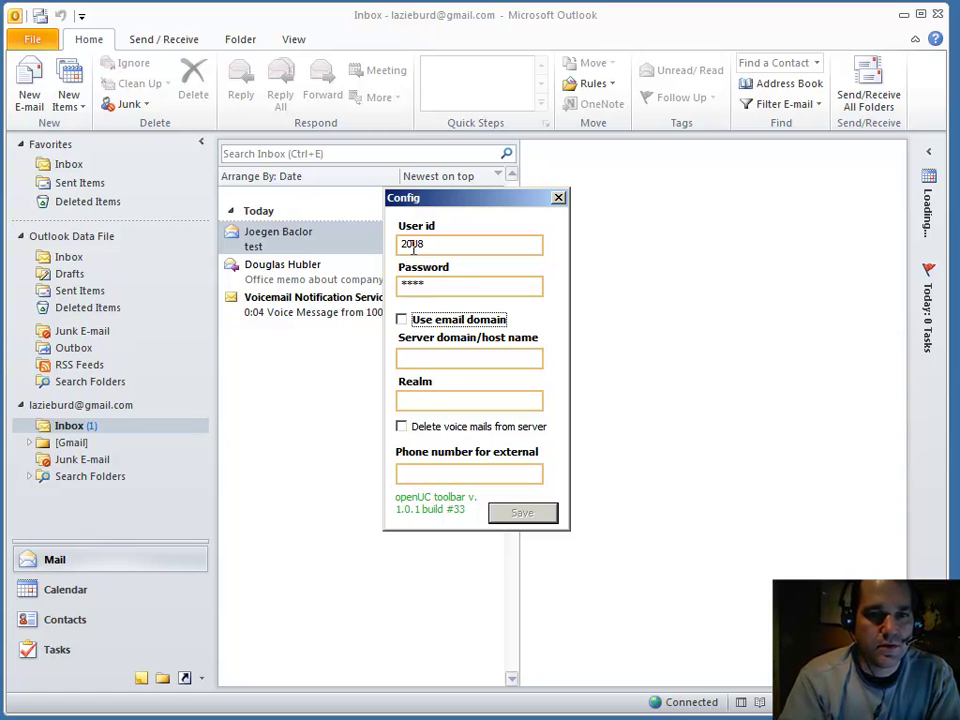
# Step: Set server openuc.ezuce.com and realm ezuce.com, enable deleting voicemails from server, and save
pyautogui.click(431, 364)
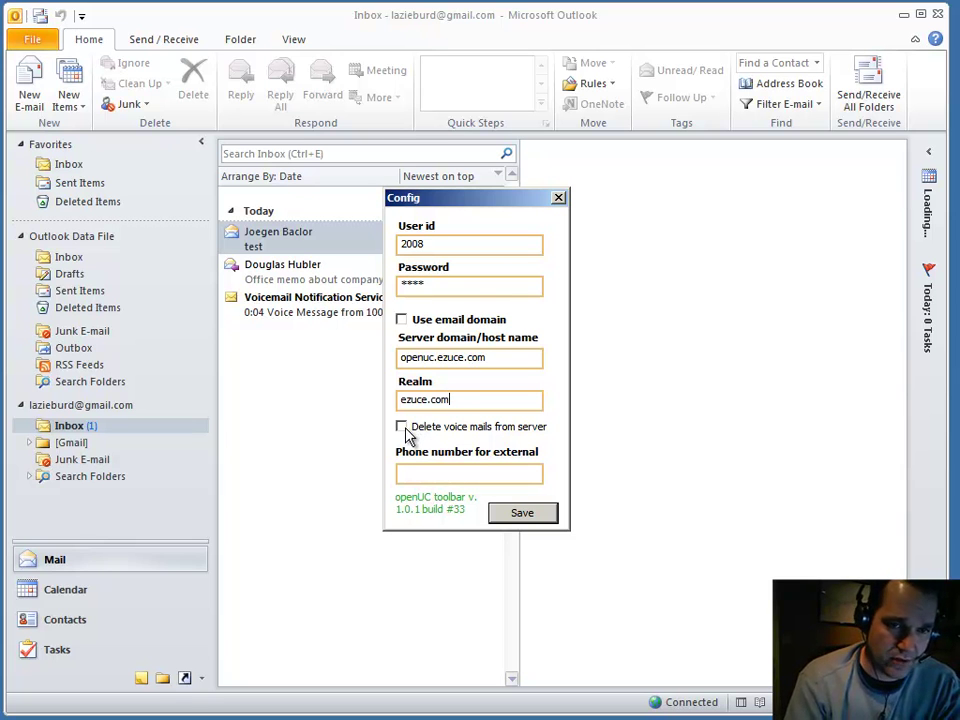
pyautogui.click(404, 432)
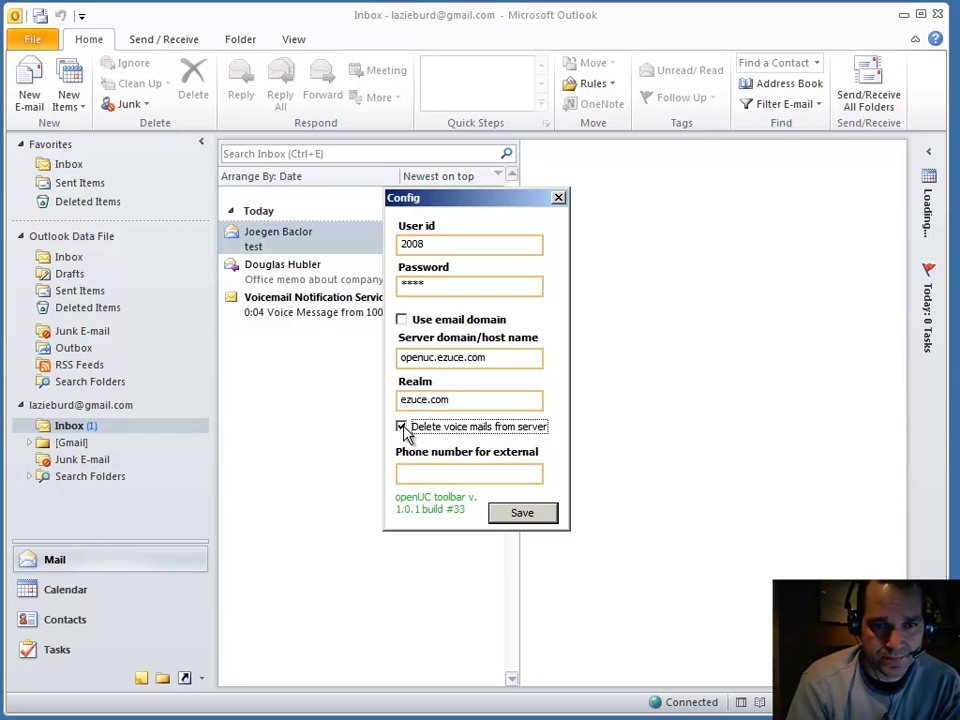
pyautogui.click(498, 473)
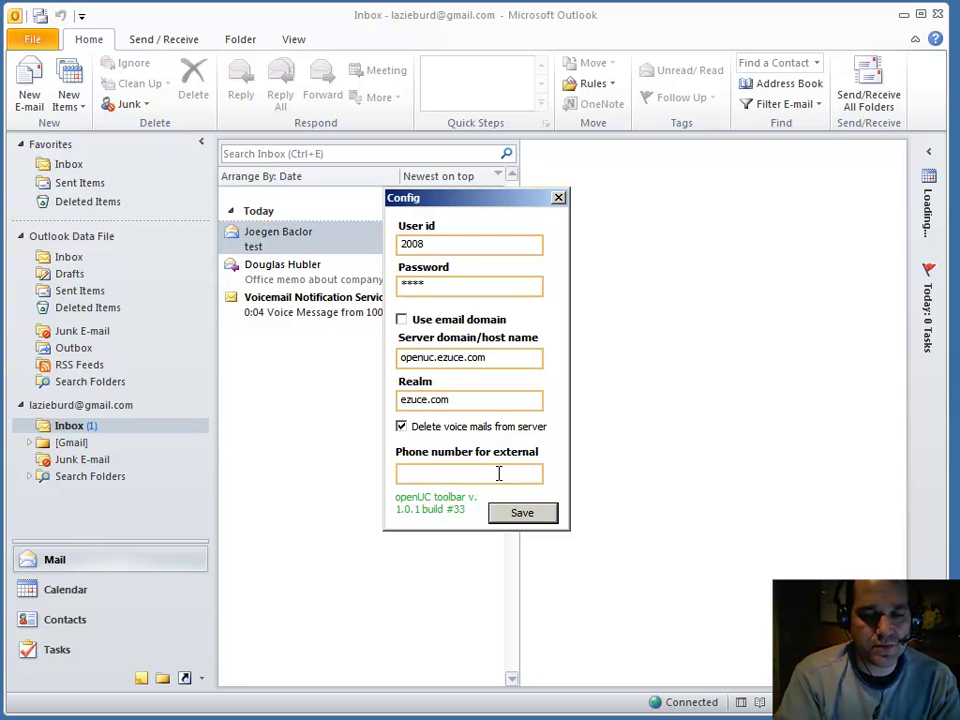
pyautogui.click(522, 512)
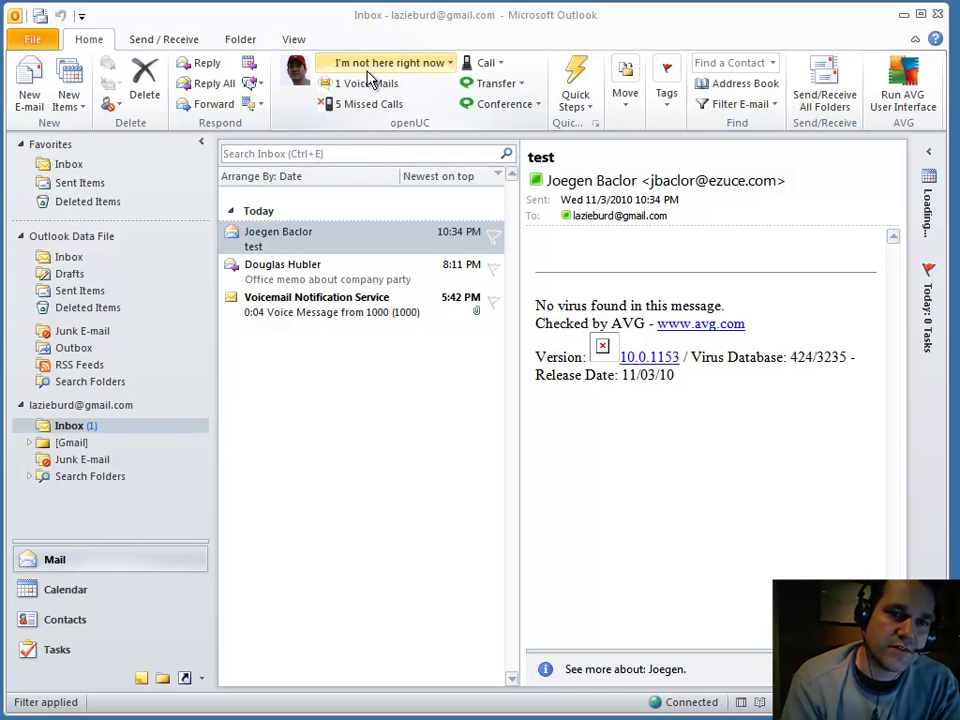
# Step: Open the openUC presence status list, close it, then reopen it to show the statuses
pyautogui.click(431, 66)
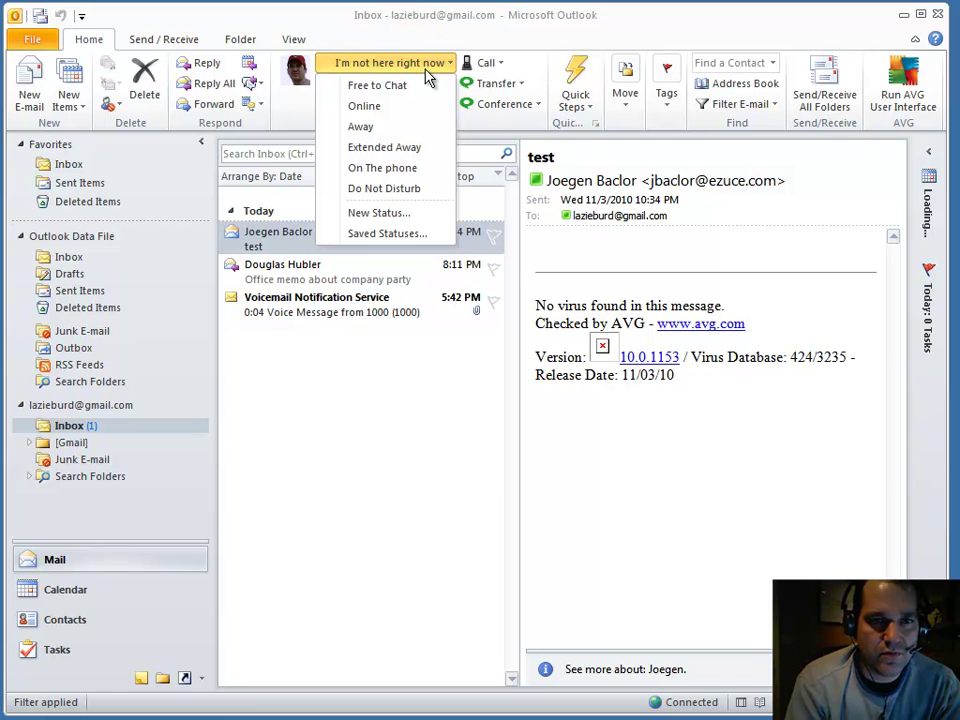
pyautogui.click(528, 45)
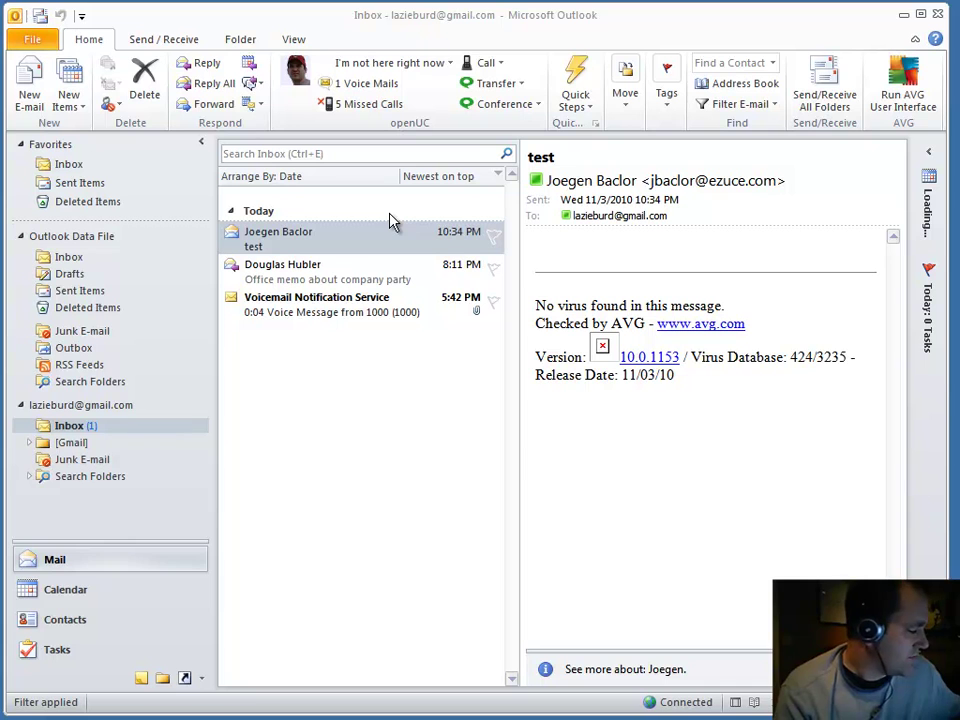
pyautogui.click(366, 71)
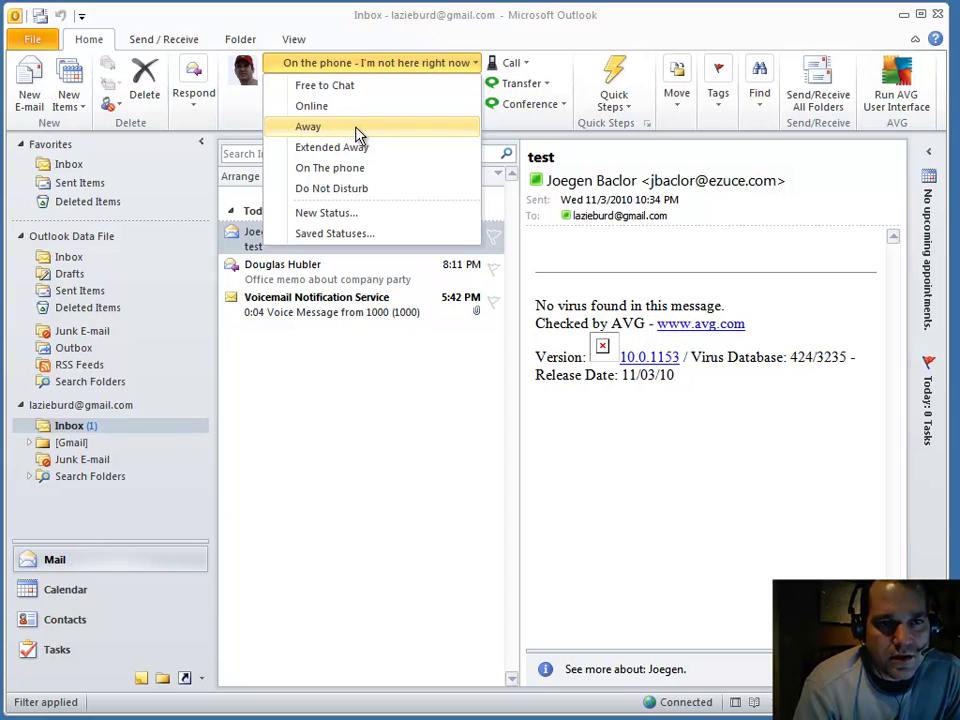
# Step: Apply the custom status 'In a daily scrum meeting', then review the presence status list
pyautogui.click(383, 219)
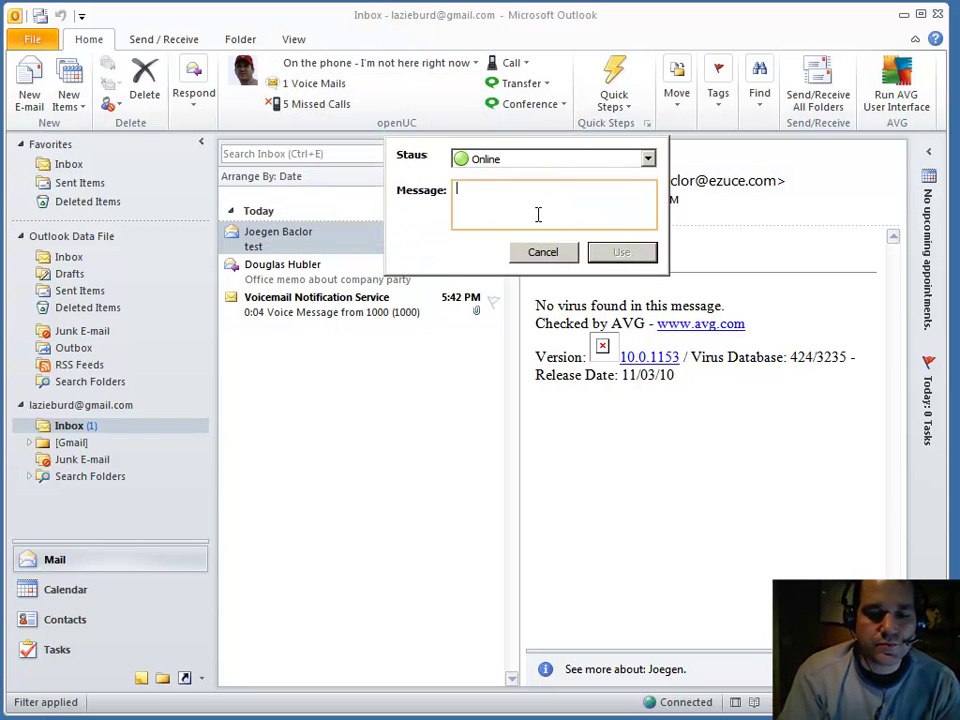
pyautogui.write('In a ')
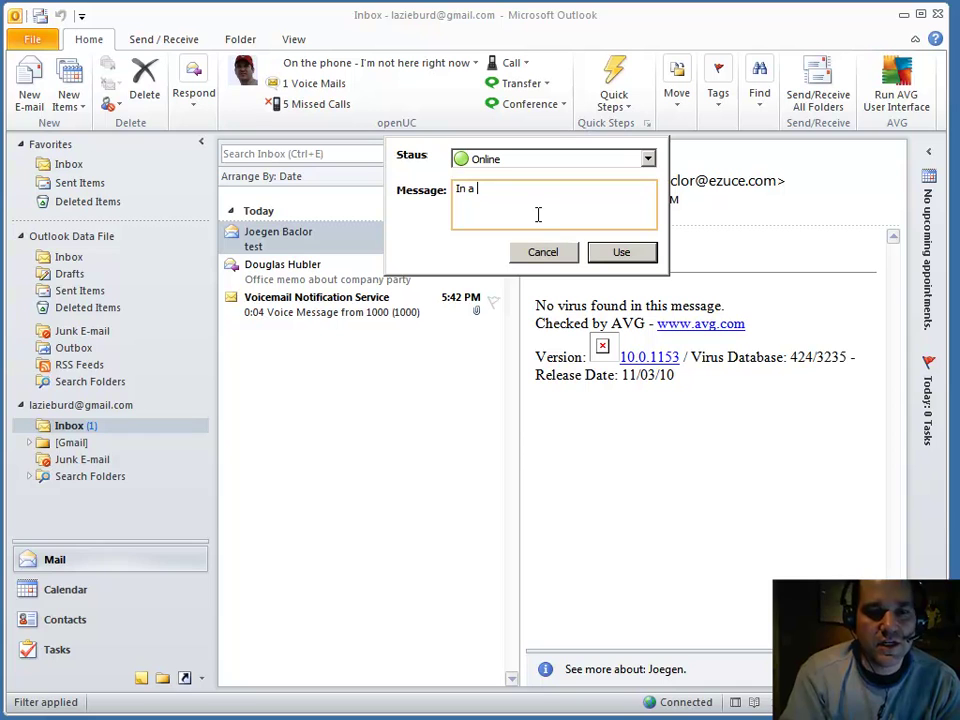
pyautogui.write('daily')
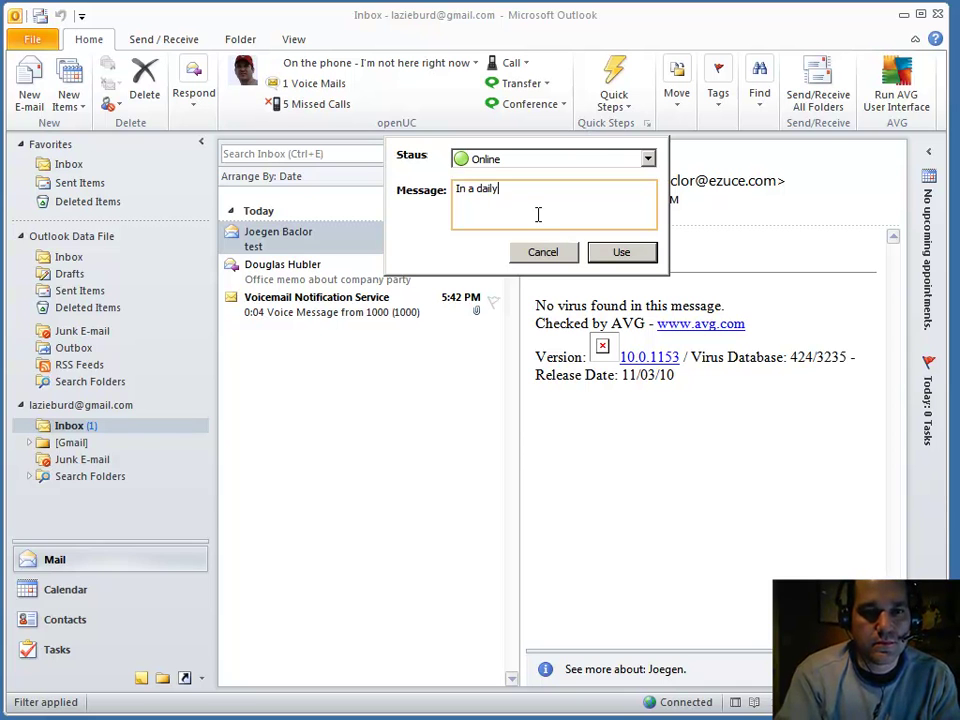
pyautogui.write(' scrum')
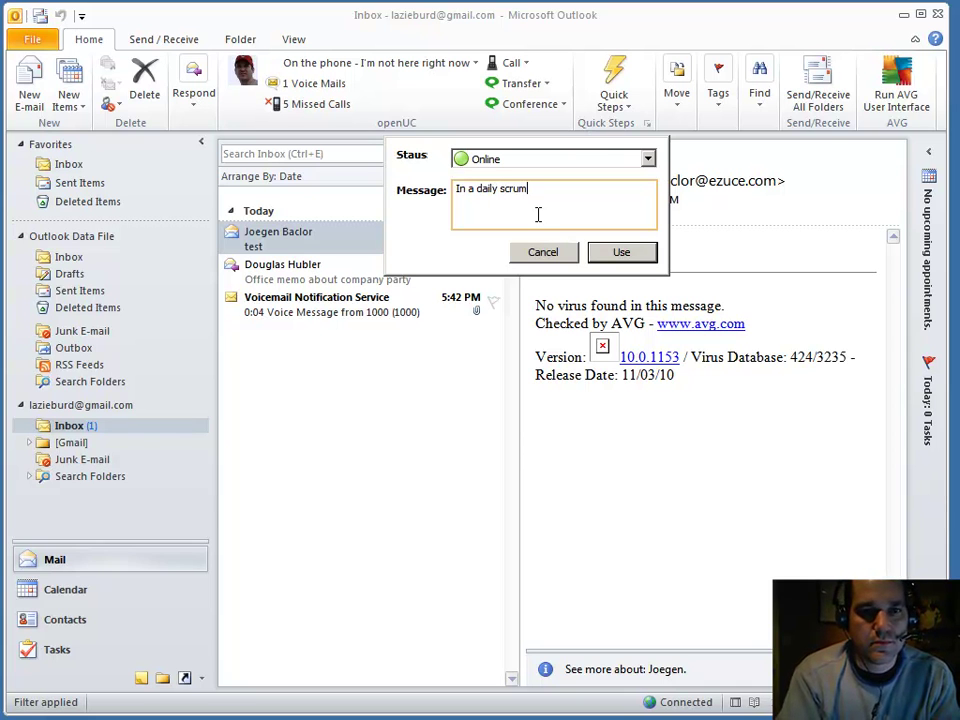
pyautogui.write(' meeting')
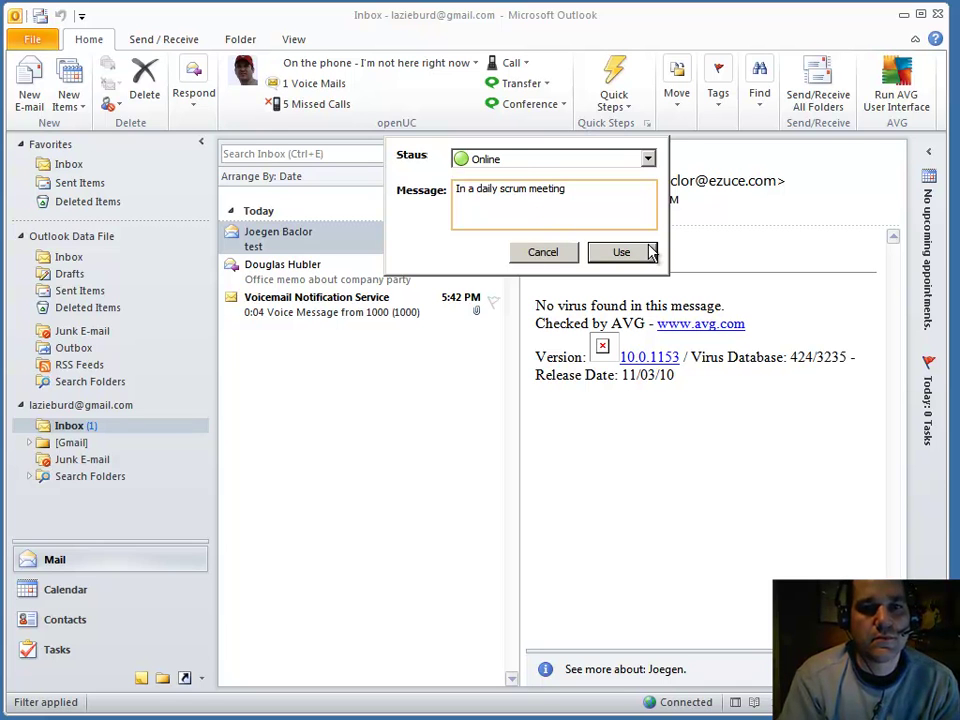
pyautogui.click(622, 254)
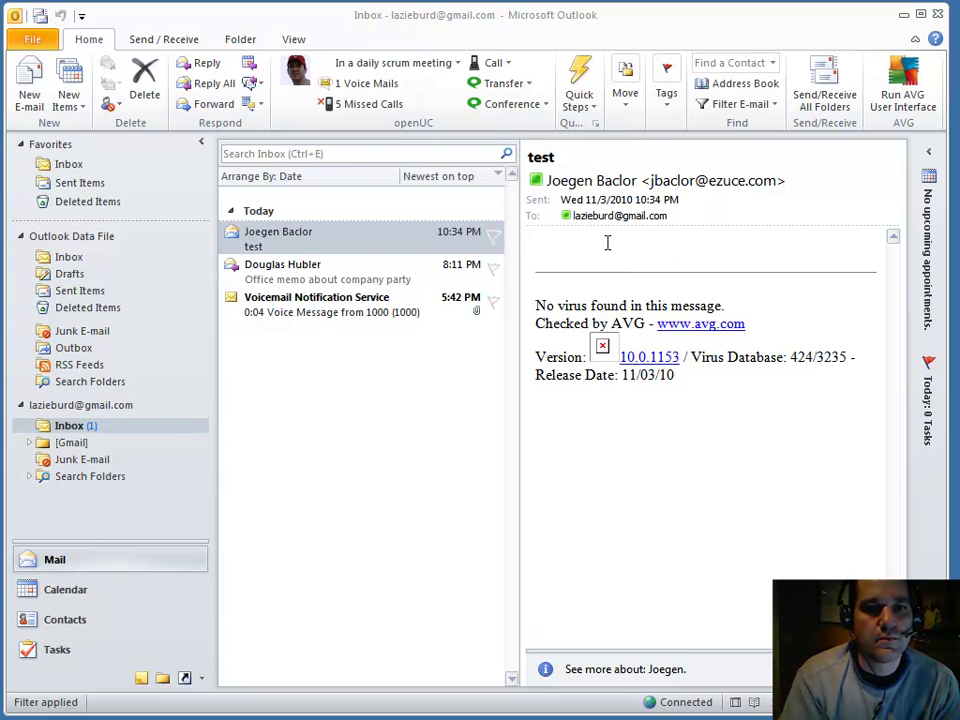
pyautogui.click(430, 65)
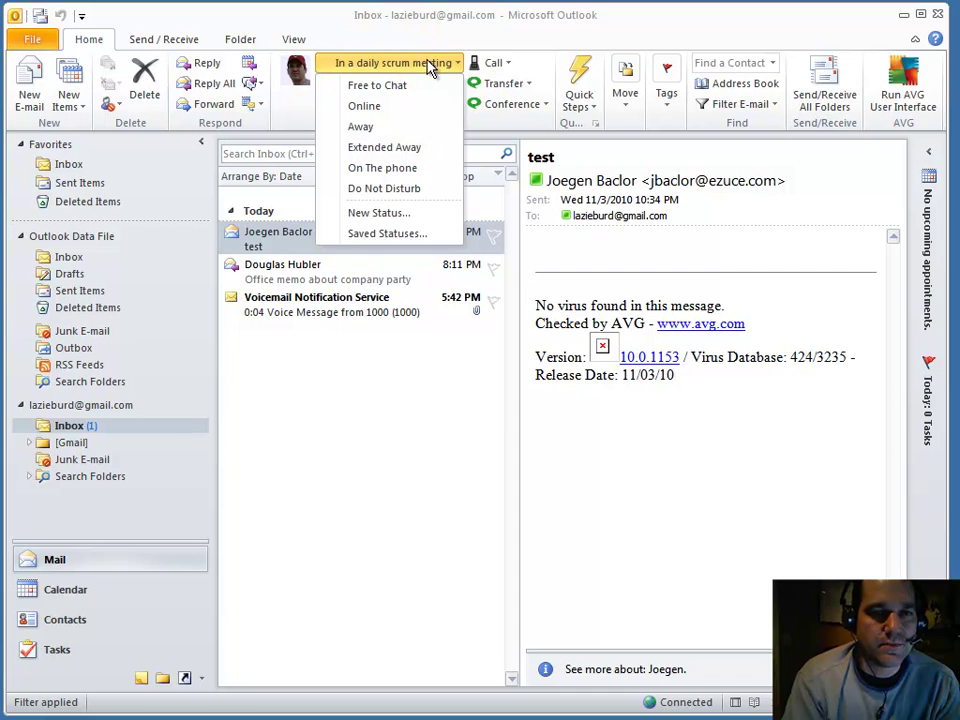
pyautogui.click(430, 32)
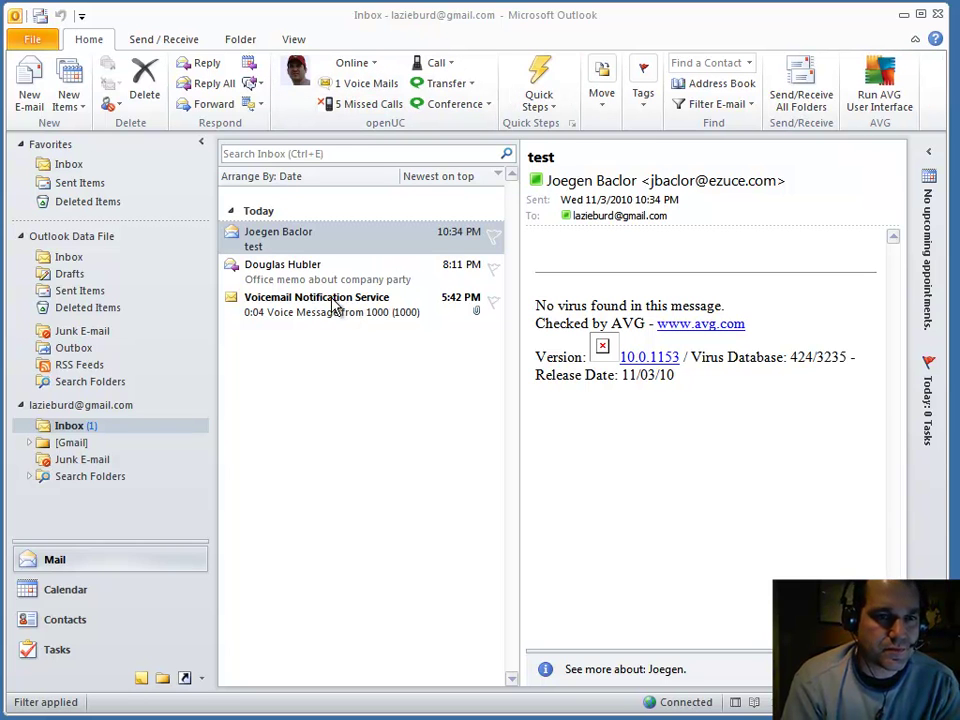
# Step: Read the 0:04 voicemail from 1000 in the Voice Mails folder, then launch Call ▸ Portal
pyautogui.click(369, 90)
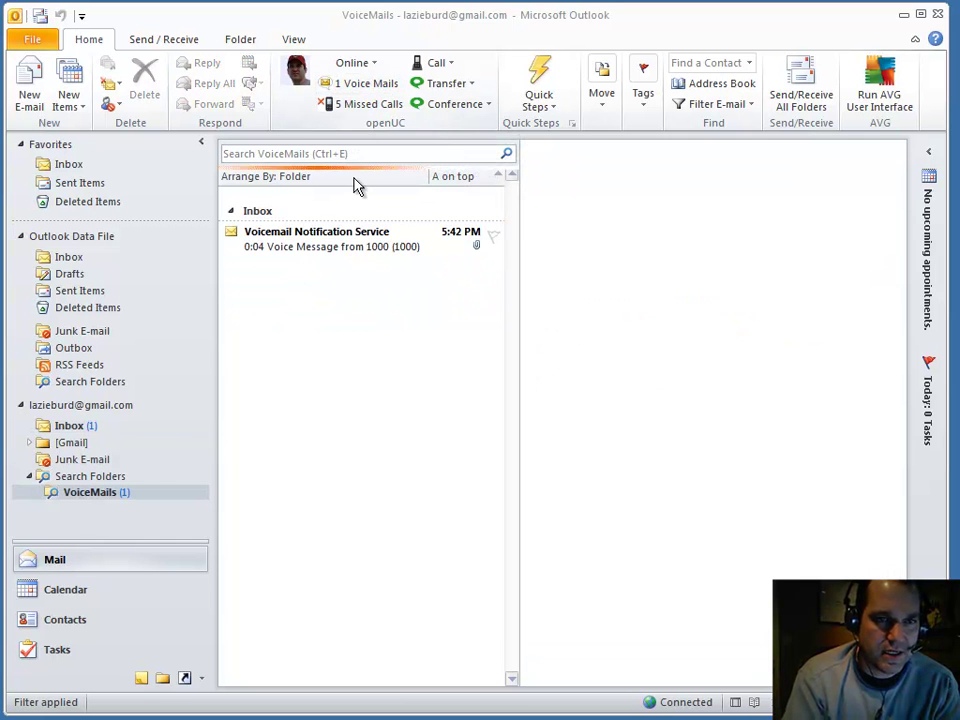
pyautogui.click(352, 243)
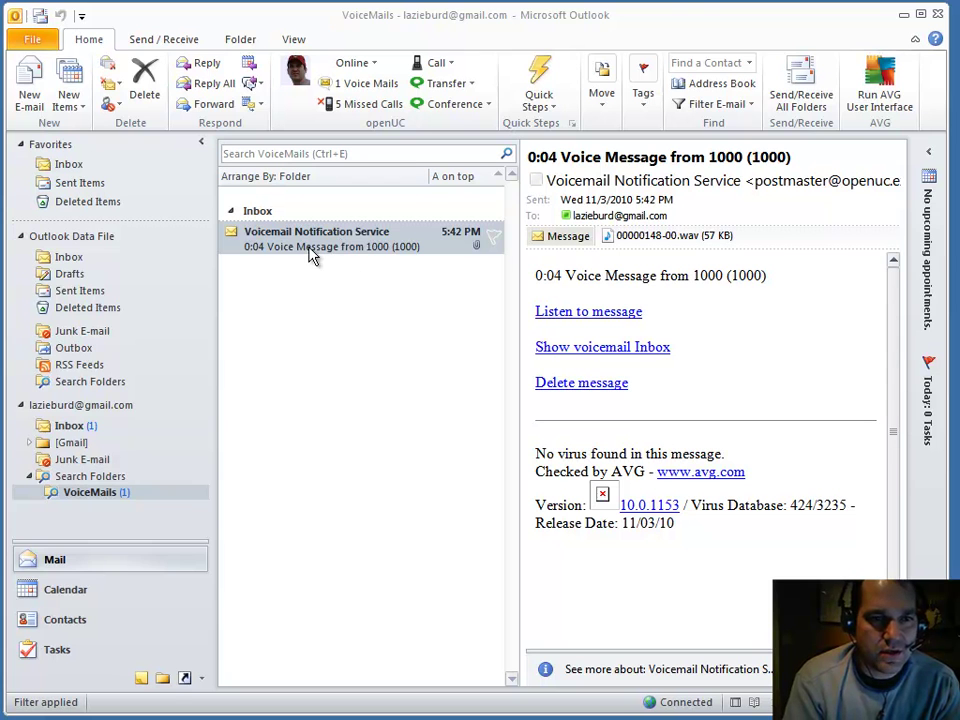
pyautogui.click(300, 242)
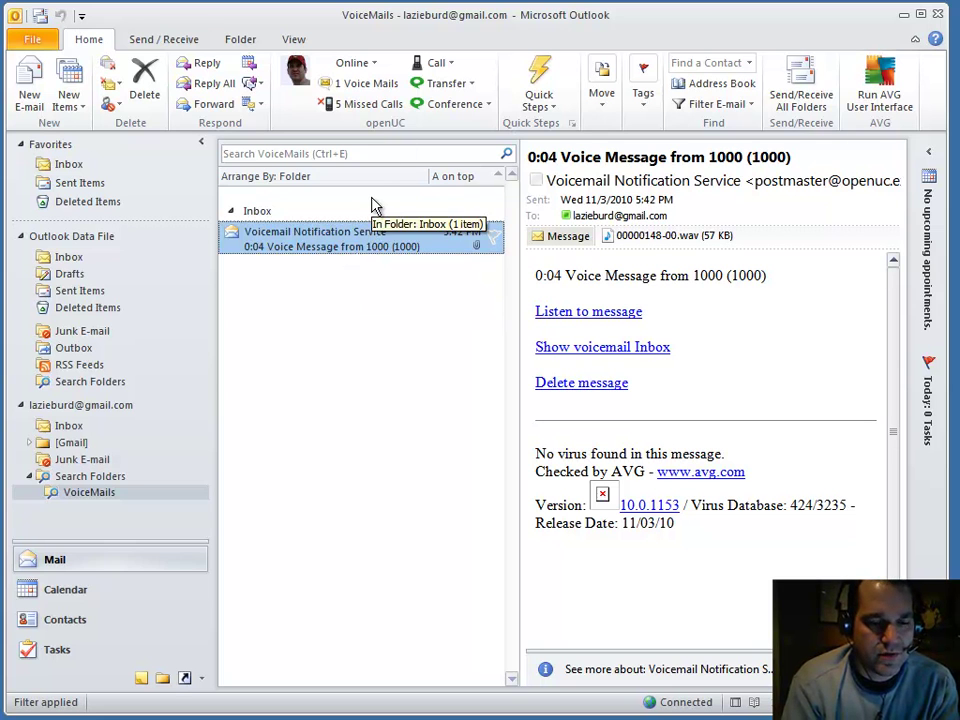
pyautogui.click(443, 72)
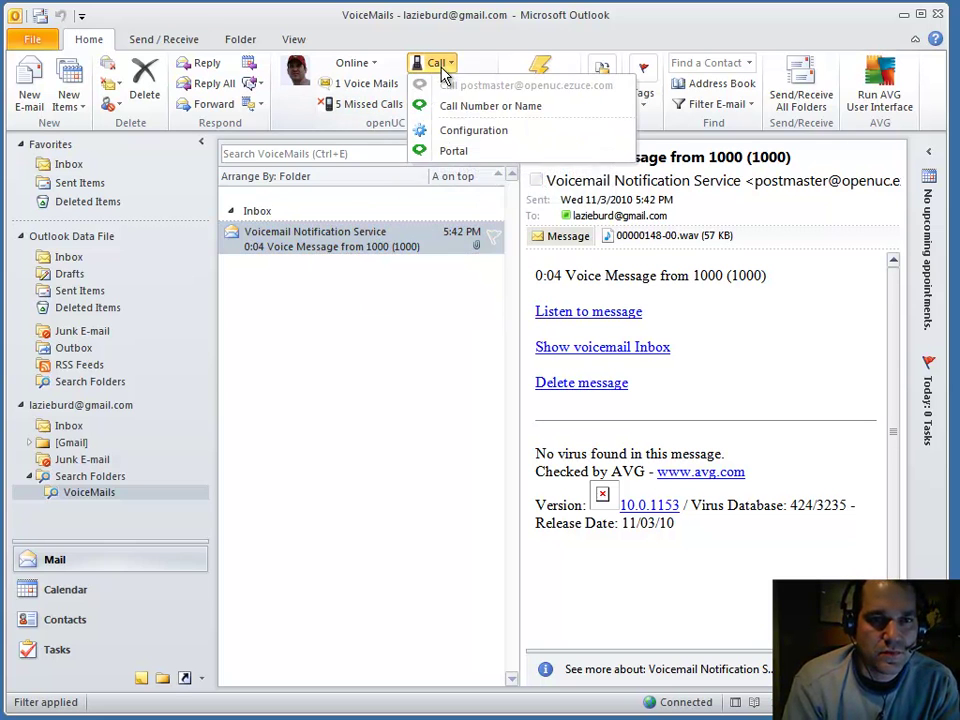
pyautogui.click(450, 153)
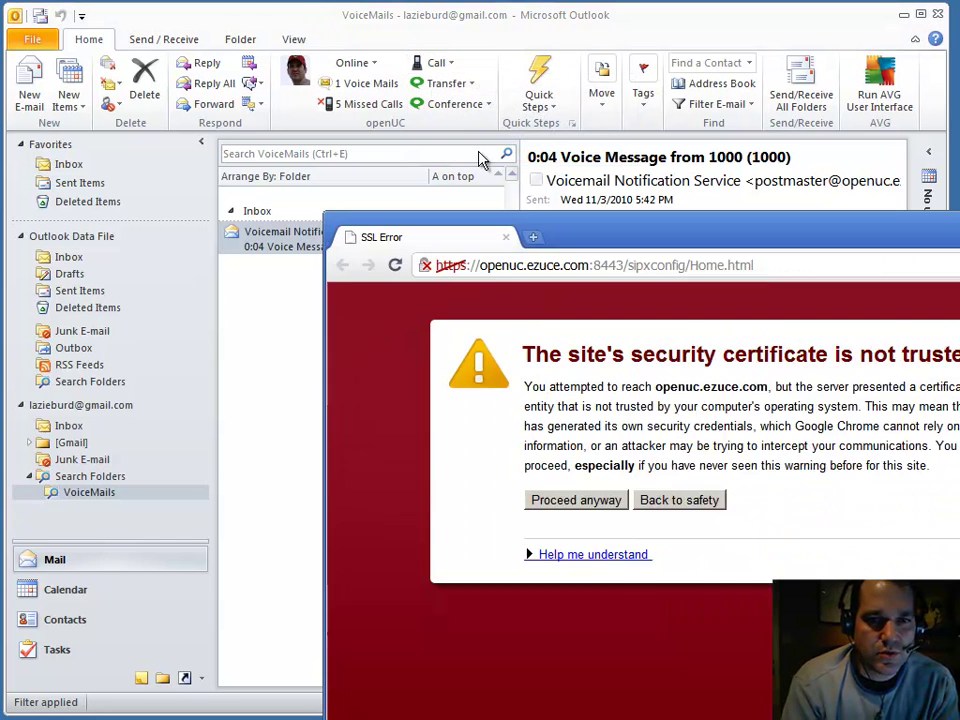
# Step: Proceed past the portal's certificate warning and log in with the user ID and PIN
pyautogui.moveTo(514, 237); pyautogui.dragTo(339, 102)
pyautogui.click(418, 370)
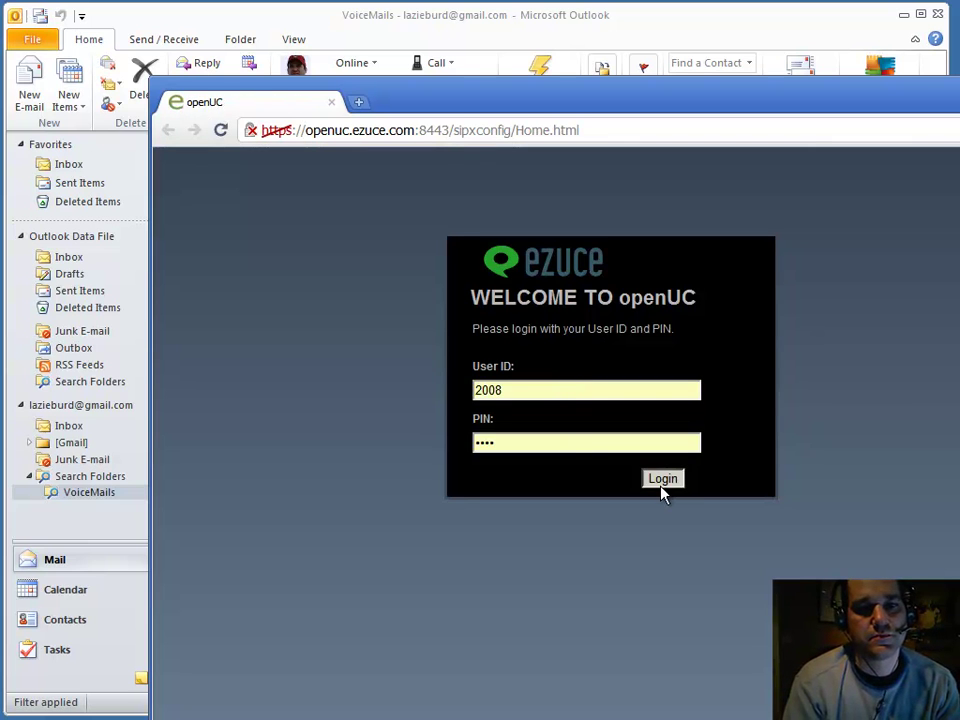
pyautogui.click(662, 480)
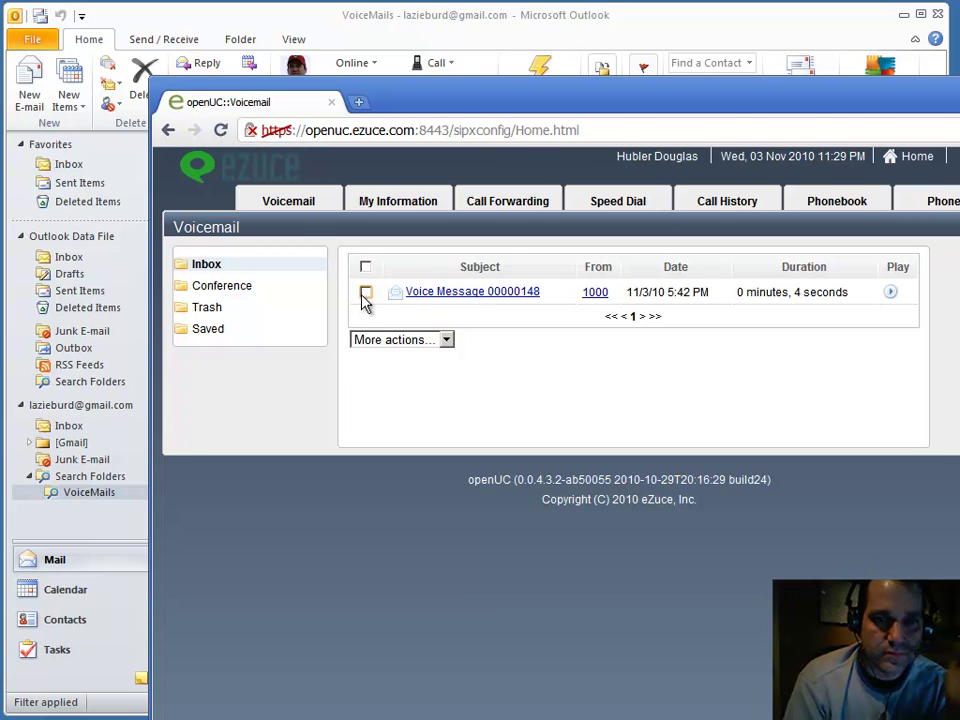
# Step: Mark the Outlook voicemail as unread, refresh the portal Inbox, and return to Outlook
pyautogui.rightClick(378, 243)
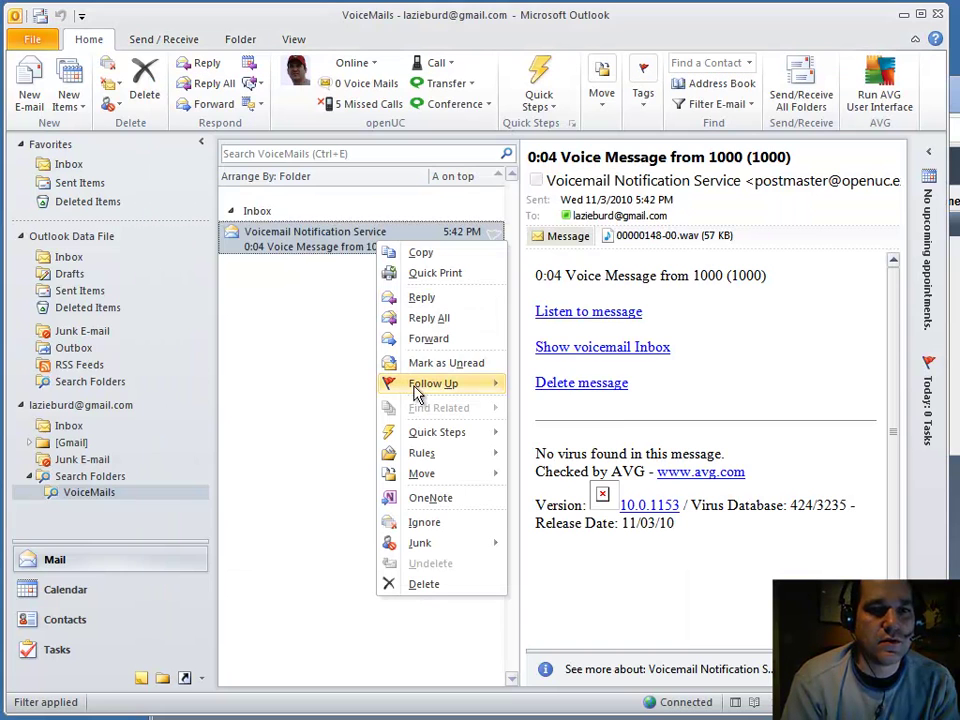
pyautogui.click(441, 363)
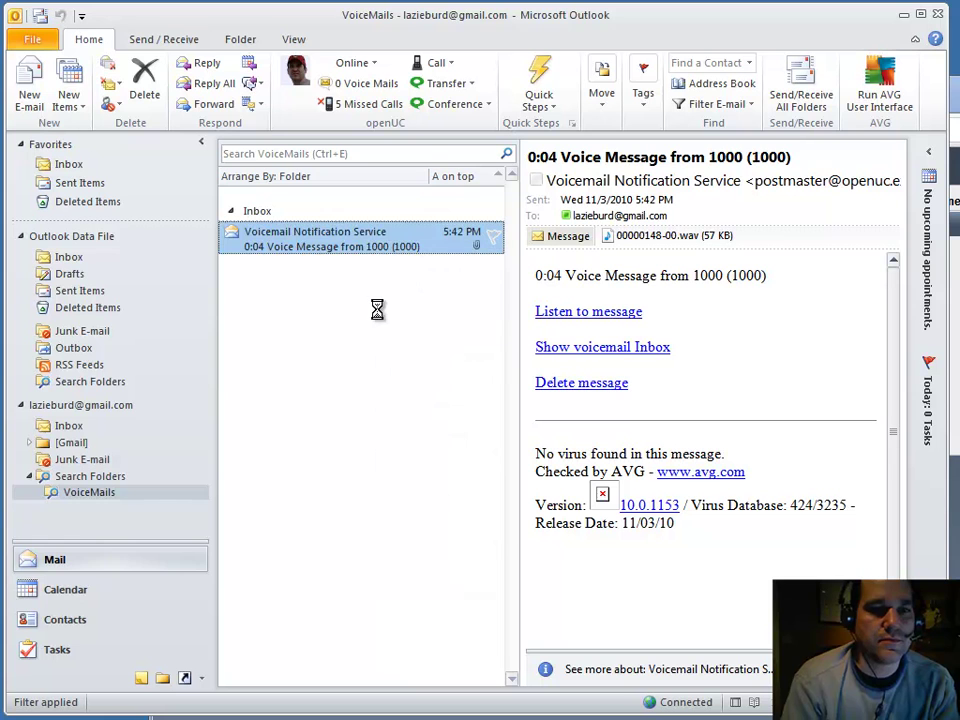
pyautogui.hotkey('alt', 'Tab')
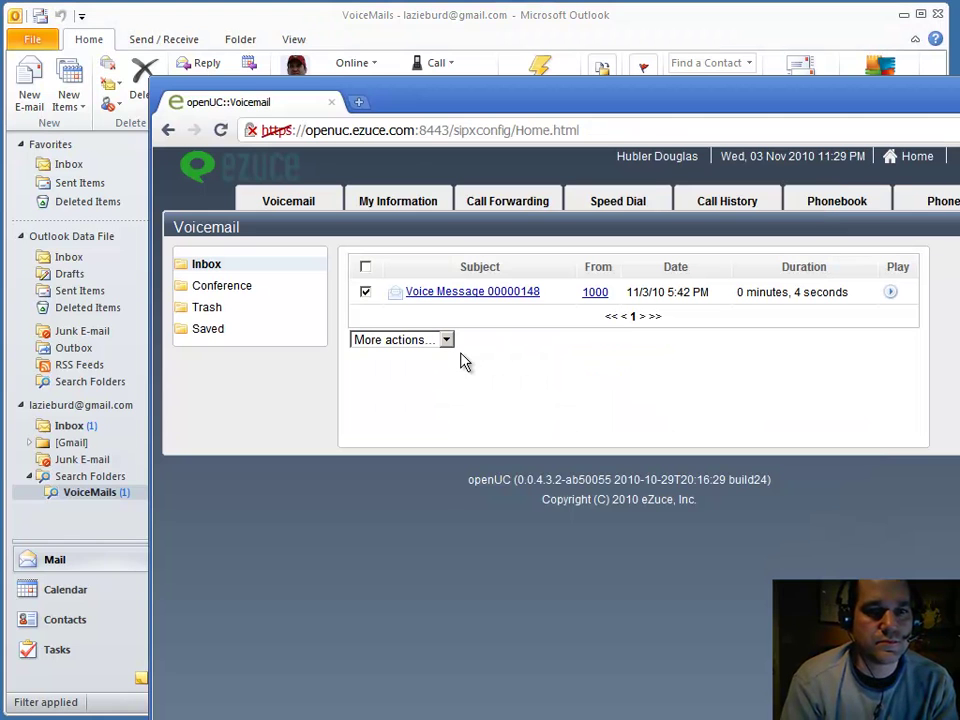
pyautogui.click(208, 268)
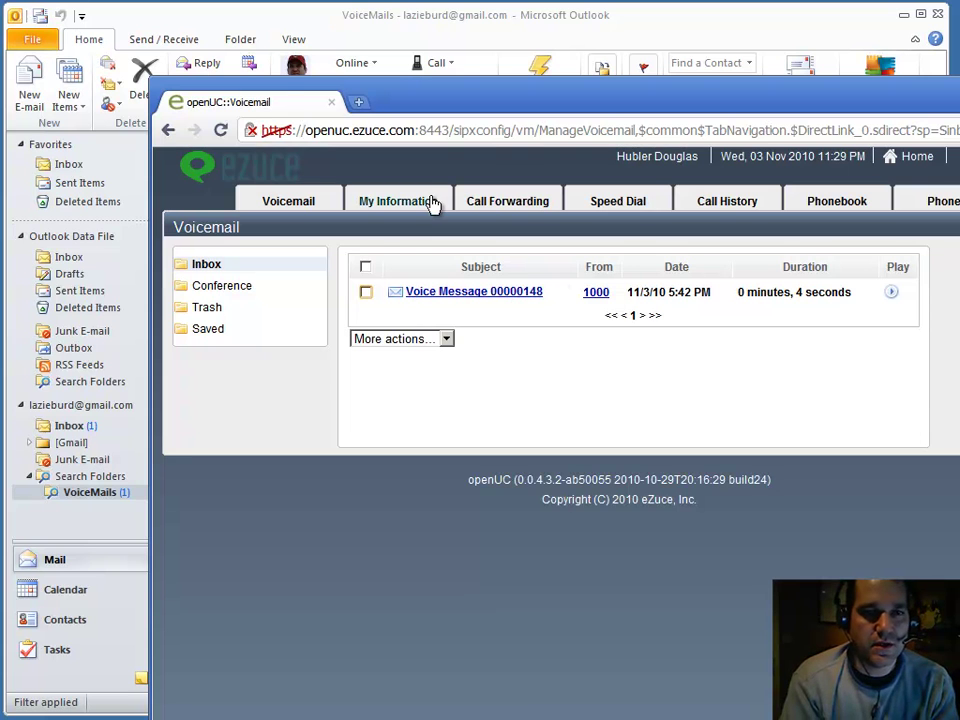
pyautogui.click(414, 16)
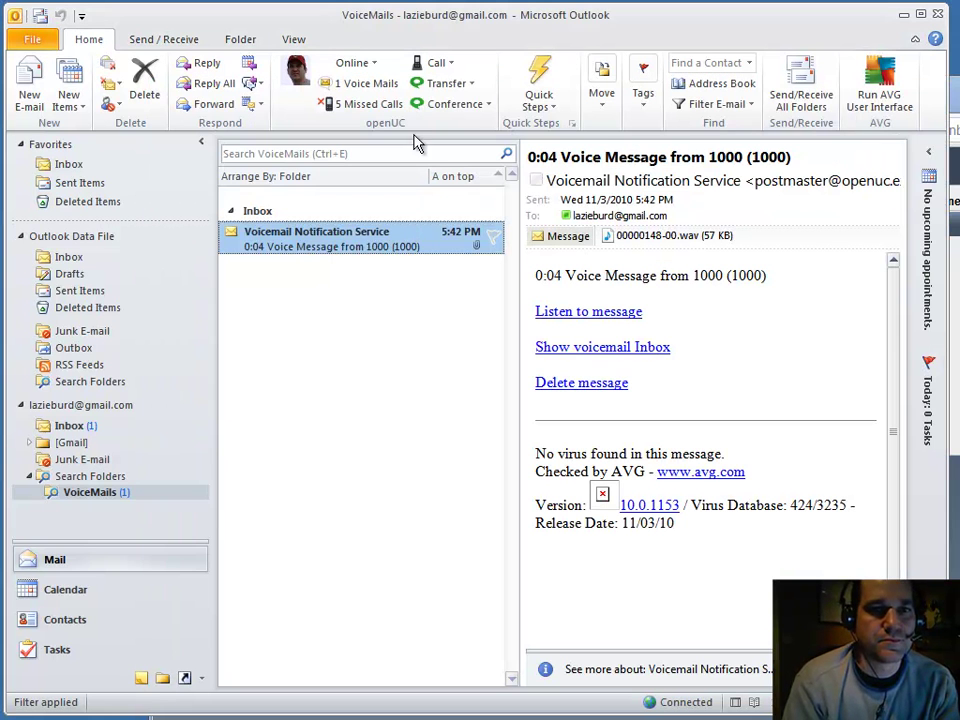
# Step: Call back a caller from the 5 Missed Calls list and close the call window
pyautogui.click(355, 108)
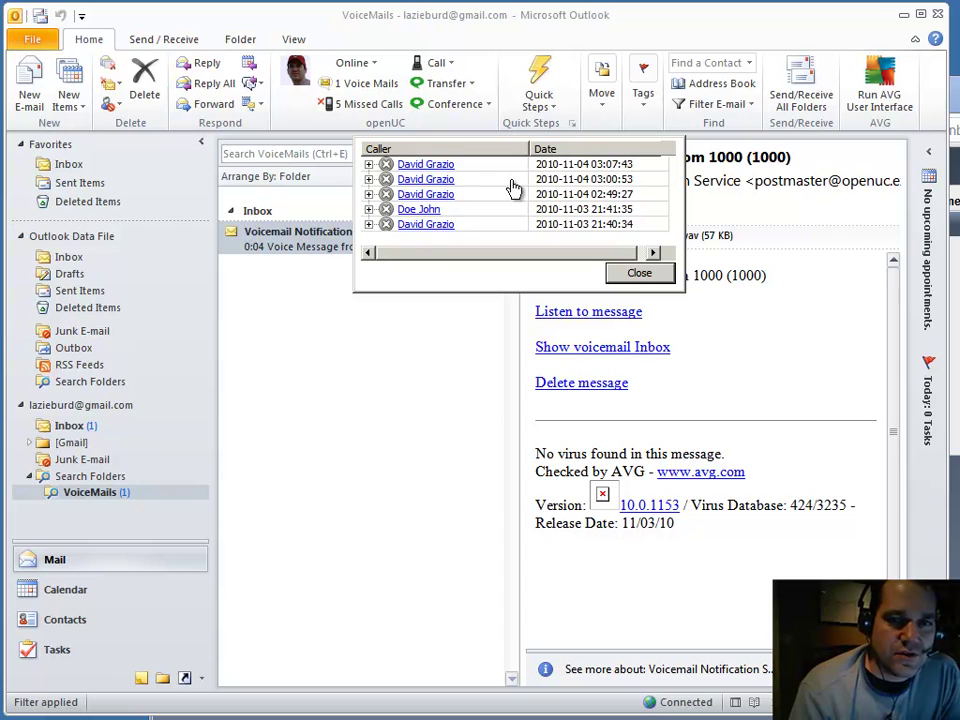
pyautogui.click(426, 177)
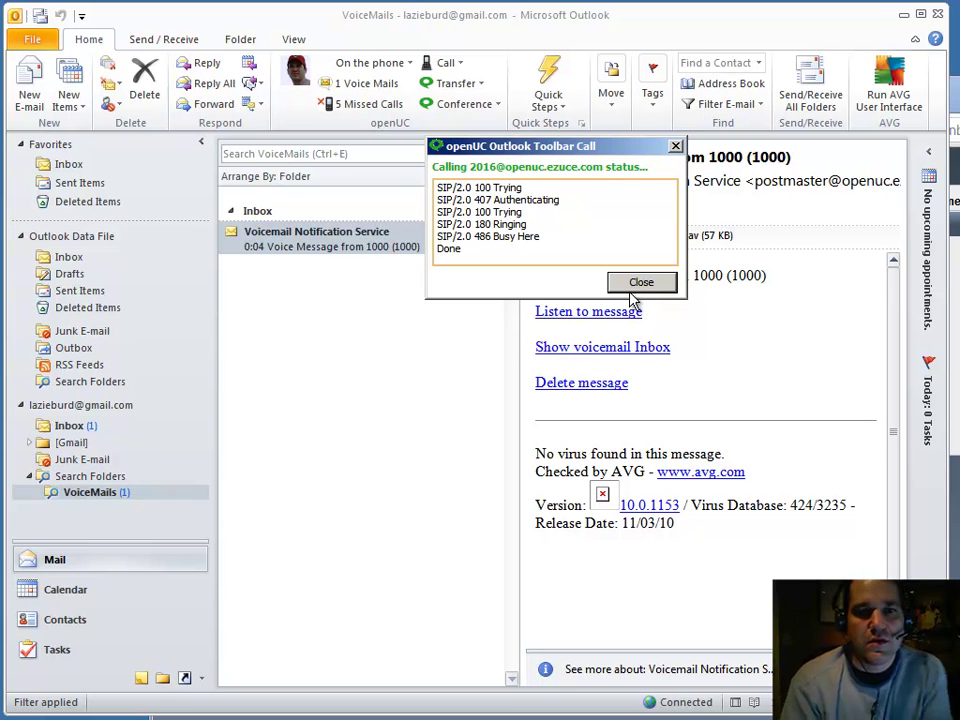
pyautogui.click(637, 283)
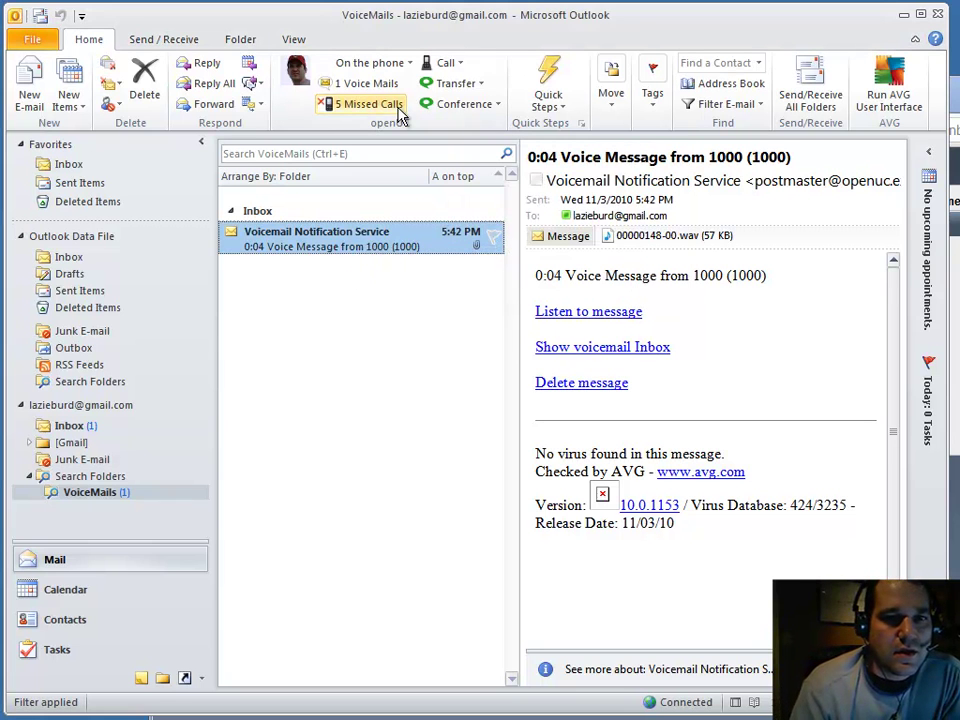
# Step: Reopen Missed Calls, expand two callers' rows to see their numbers, and close the list
pyautogui.click(368, 104)
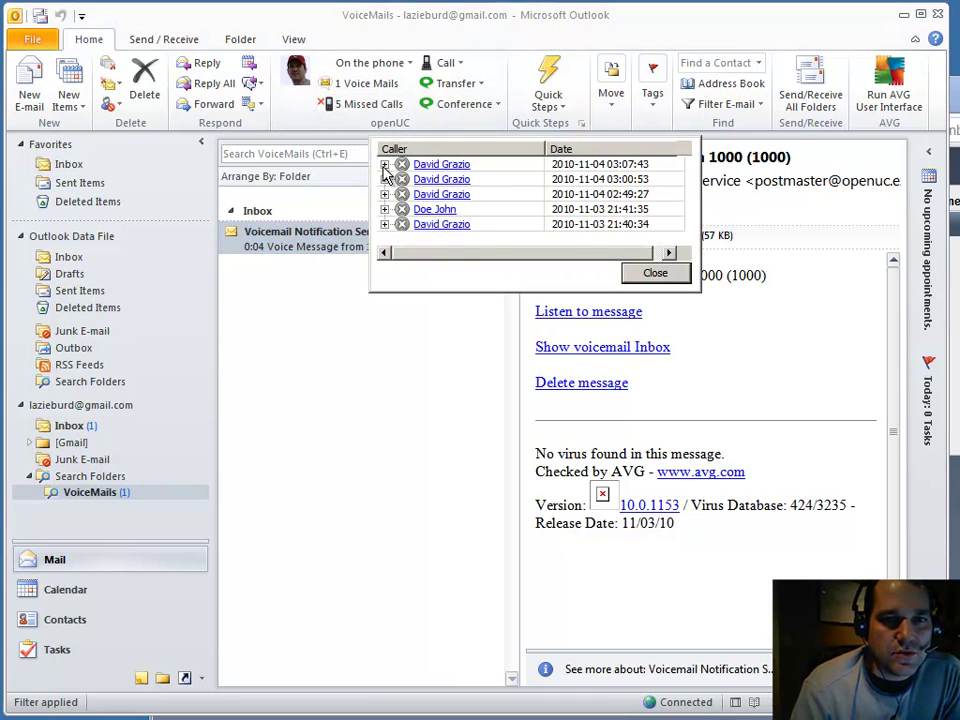
pyautogui.click(384, 164)
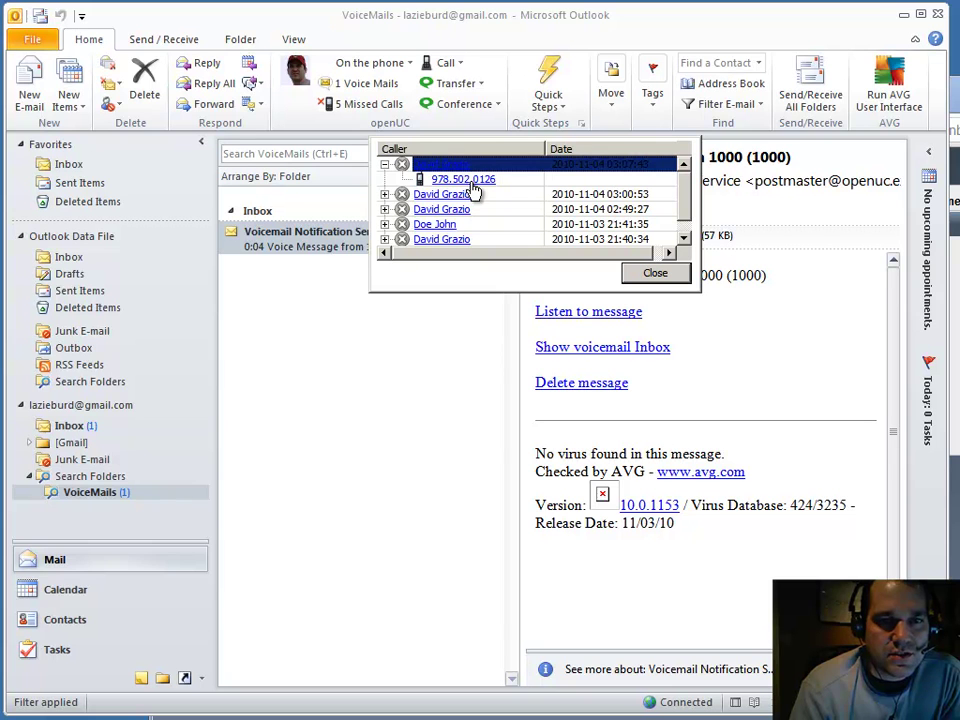
pyautogui.click(386, 224)
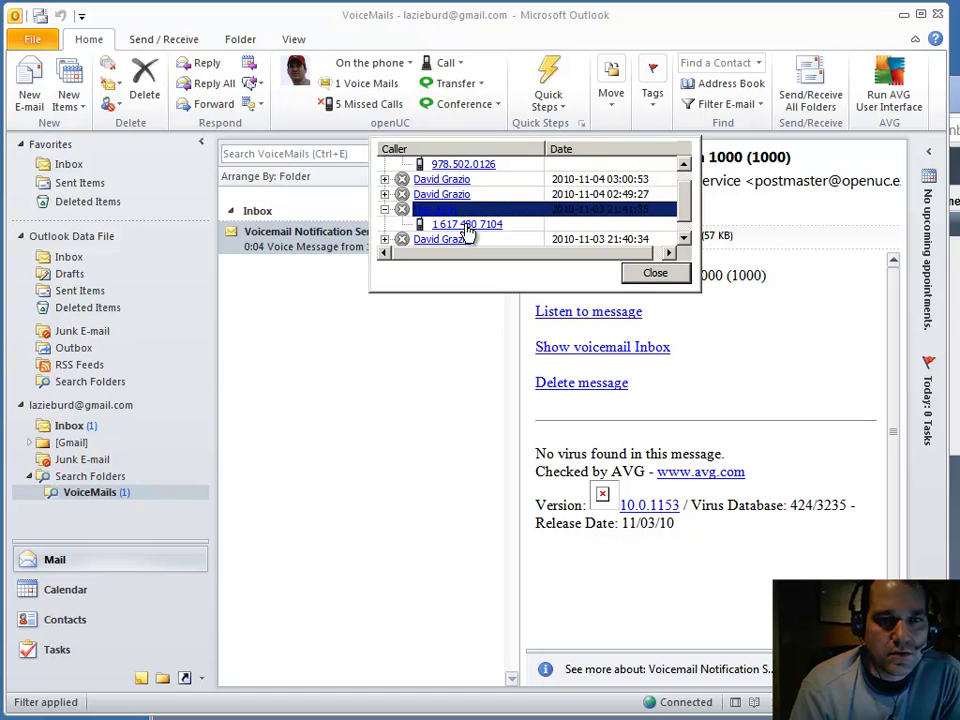
pyautogui.click(655, 273)
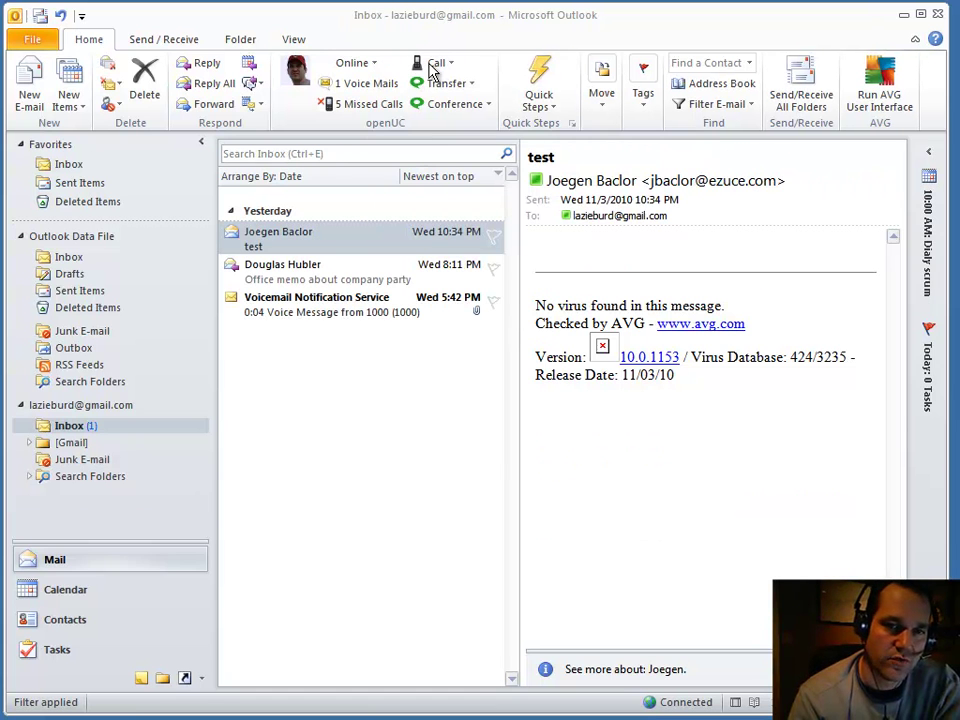
# Step: Glance at the company party memo, then start a call by entering a contact's name
pyautogui.click(311, 266)
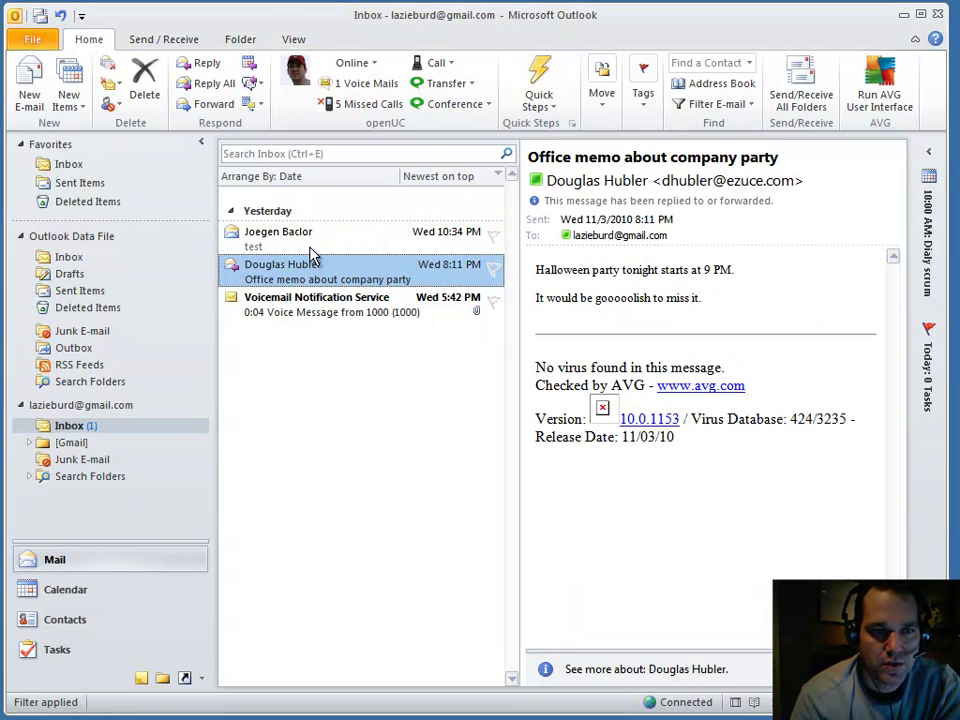
pyautogui.click(311, 251)
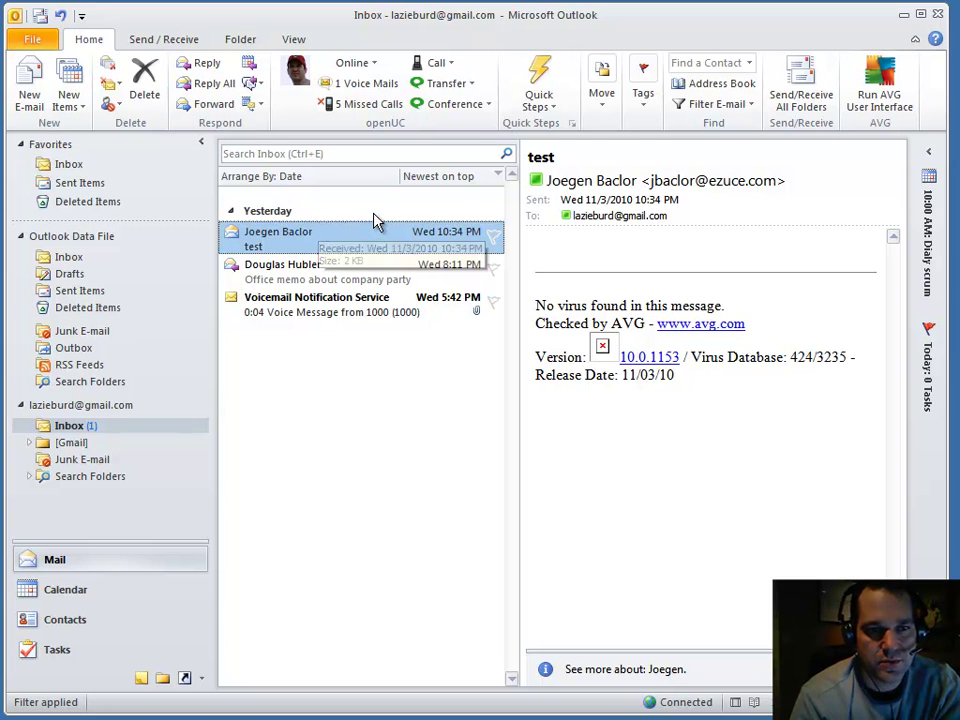
pyautogui.click(446, 70)
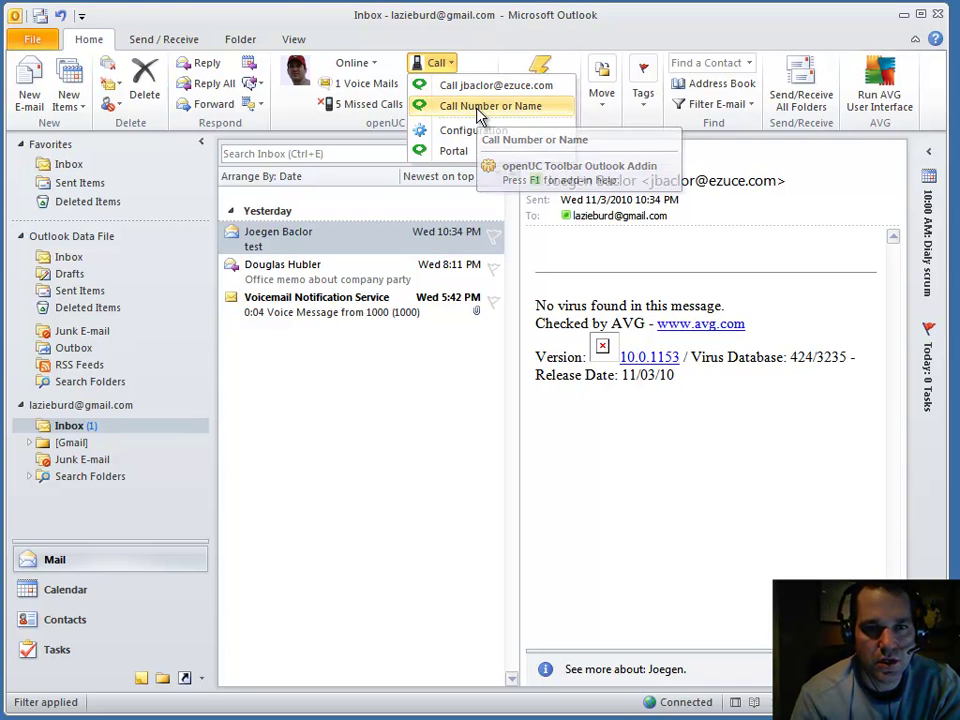
pyautogui.click(482, 108)
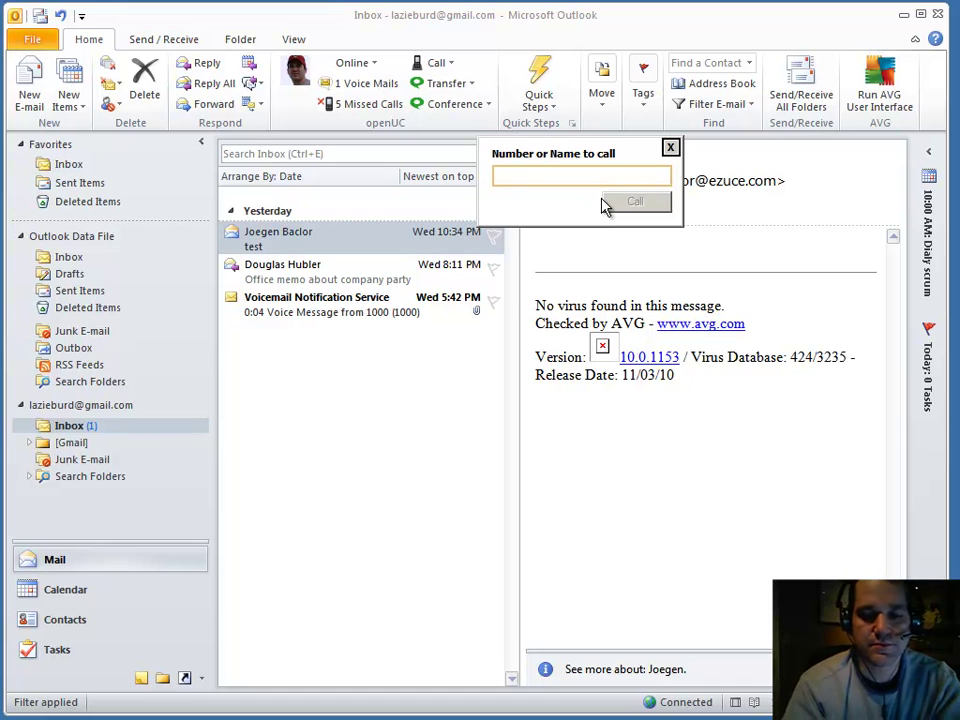
pyautogui.write('John')
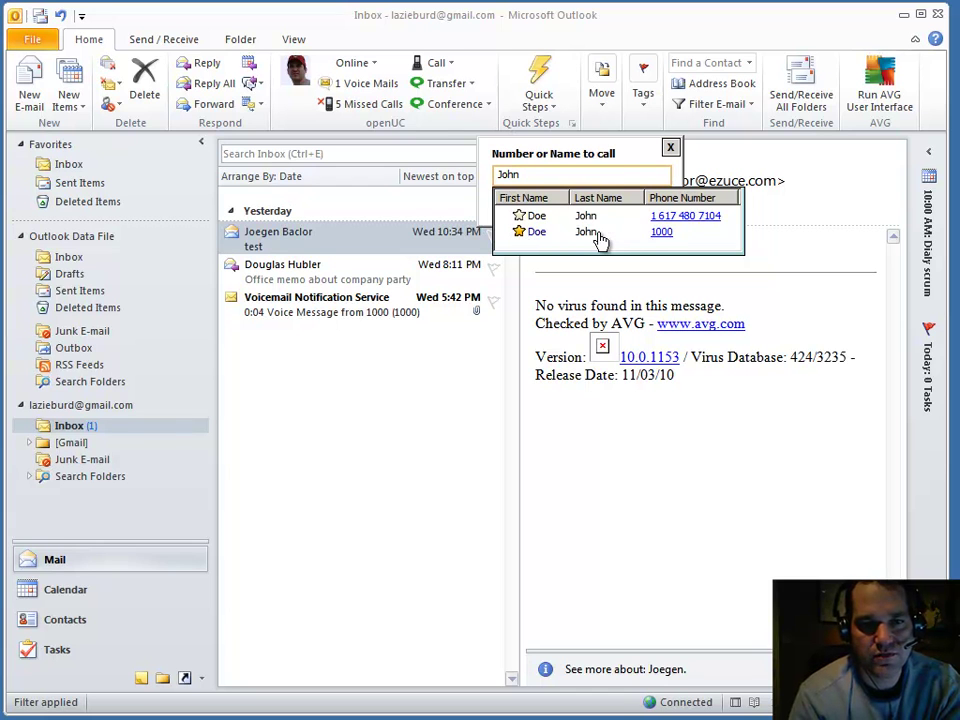
# Step: Call the contact at extension 1000, close the call window, and show Transfer choices
pyautogui.click(545, 232)
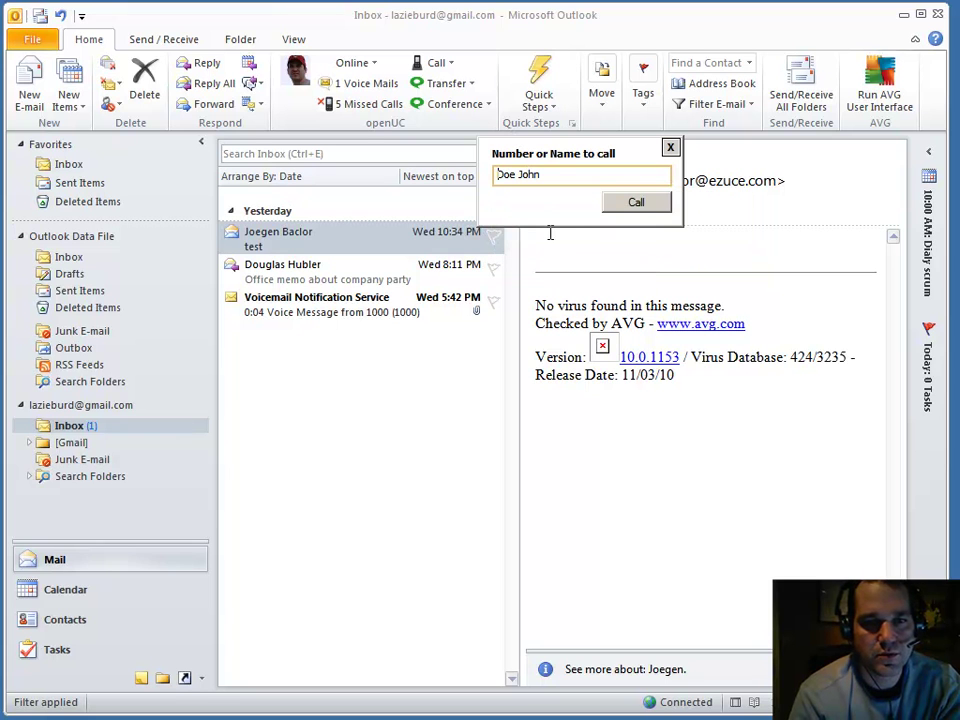
pyautogui.click(629, 205)
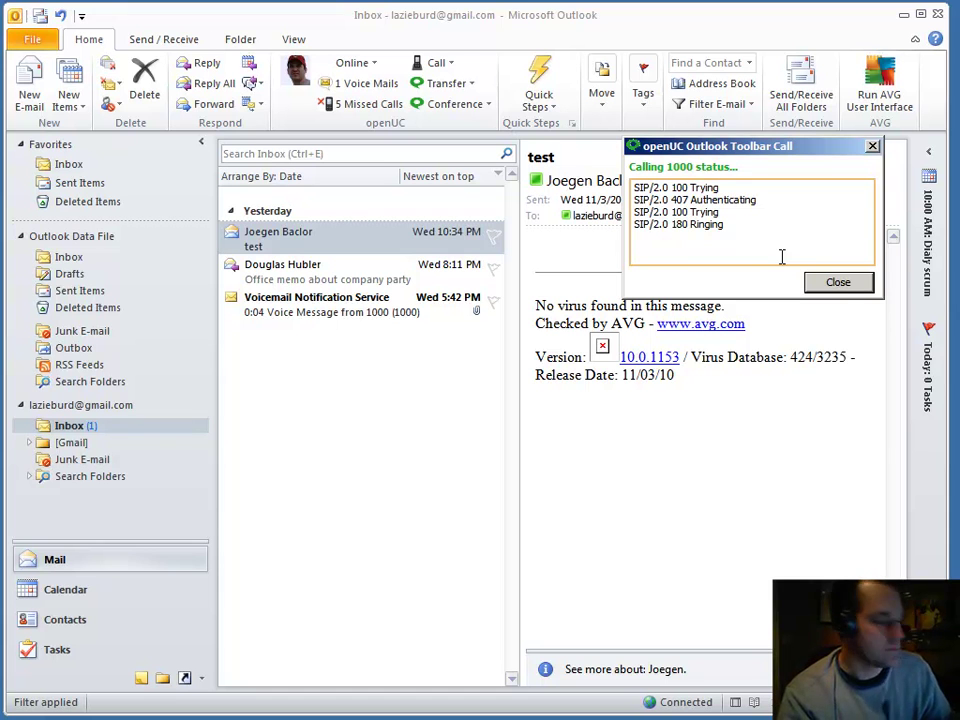
pyautogui.click(838, 282)
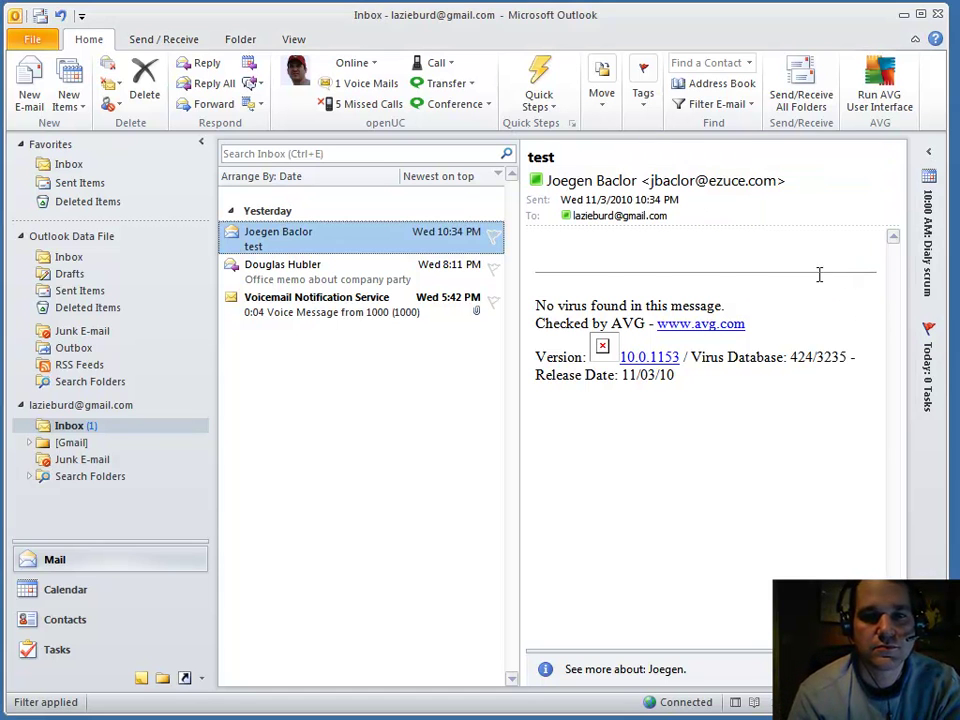
pyautogui.click(467, 86)
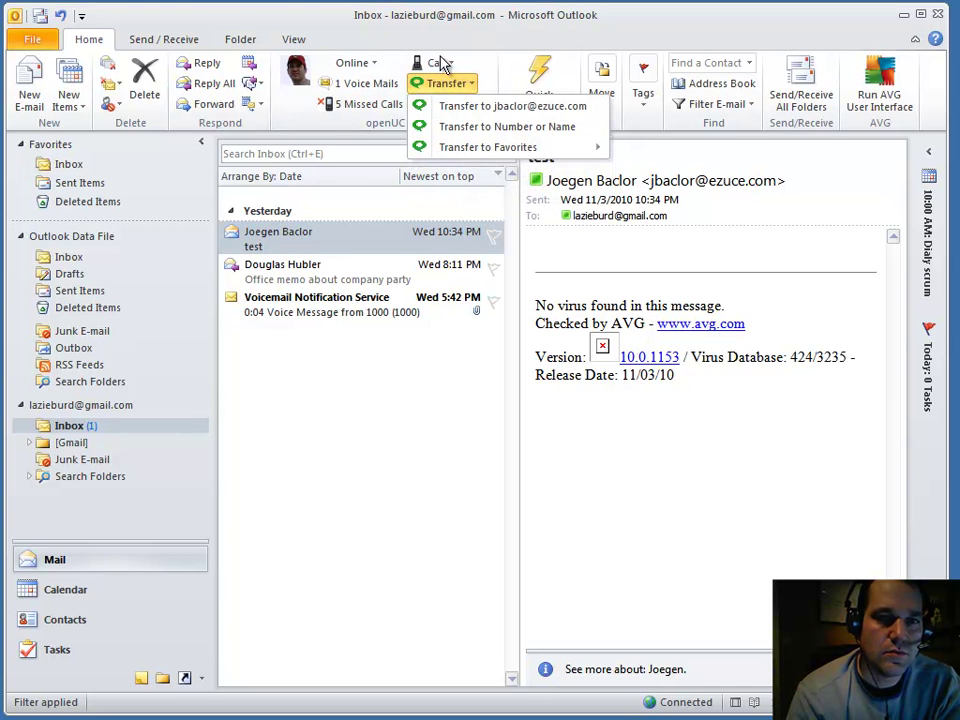
# Step: Try Transfer to Number or Name with a suggested contact, then cancel it
pyautogui.click(439, 62)
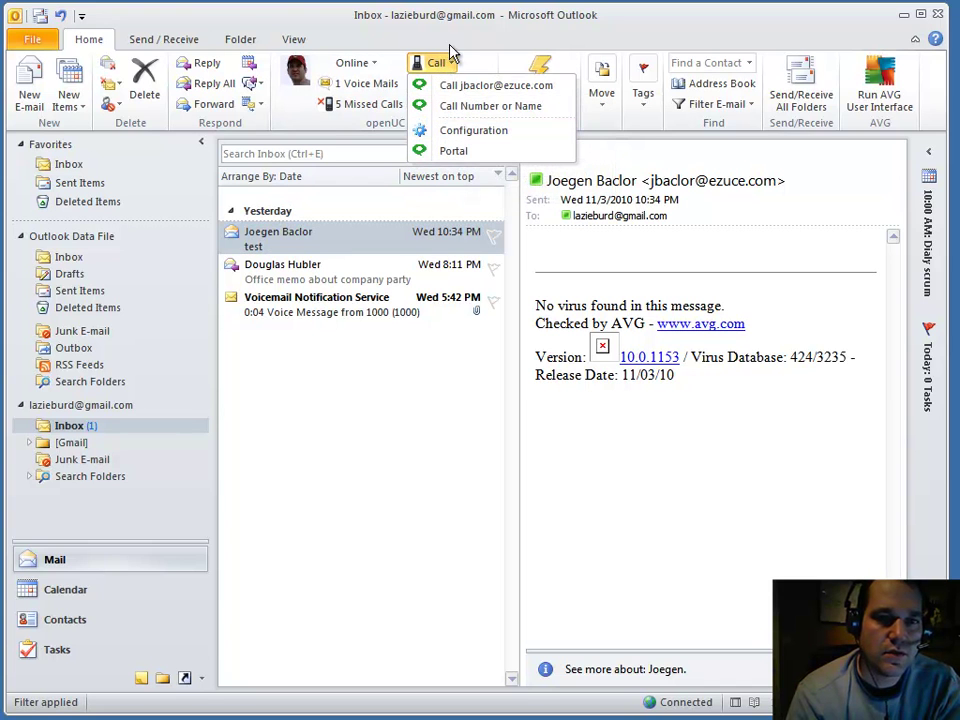
pyautogui.click(446, 60)
pyautogui.click(449, 86)
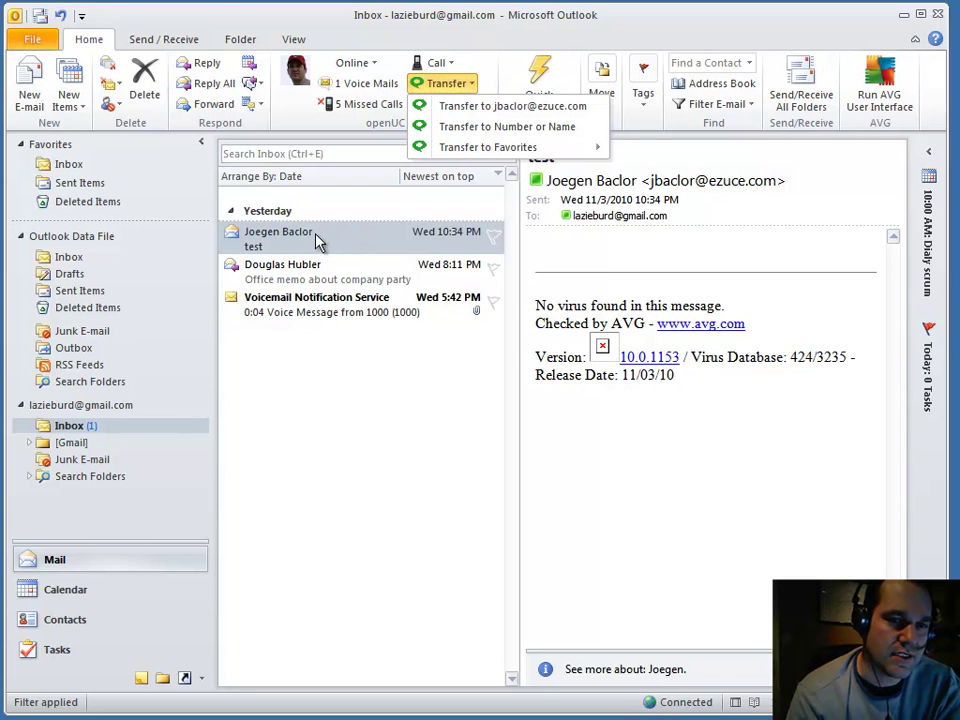
pyautogui.click(474, 128)
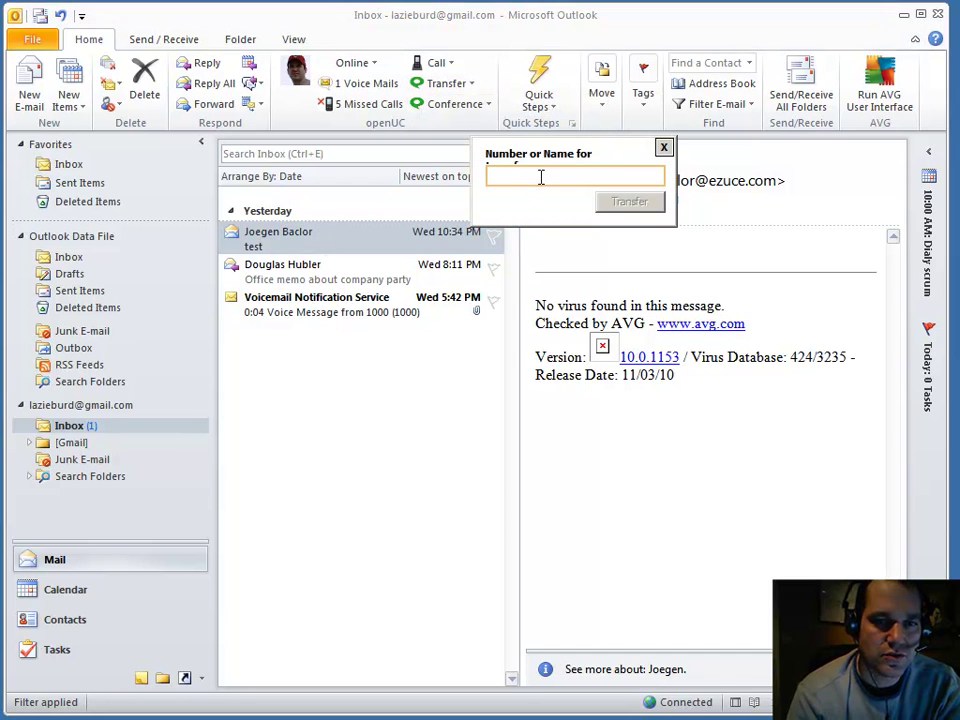
pyautogui.write('J')
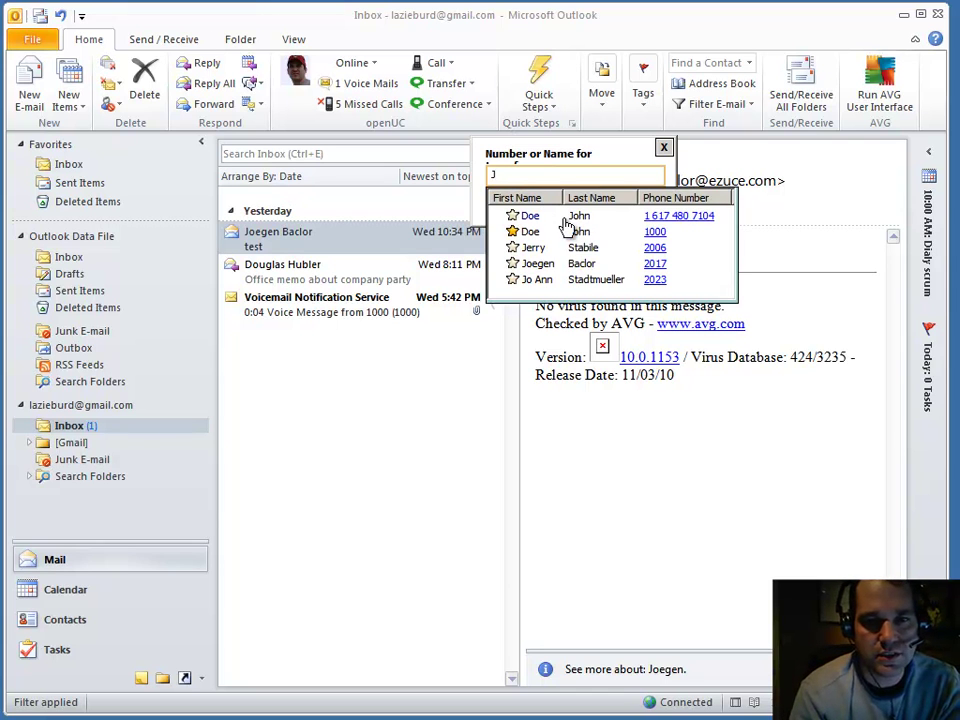
pyautogui.click(538, 232)
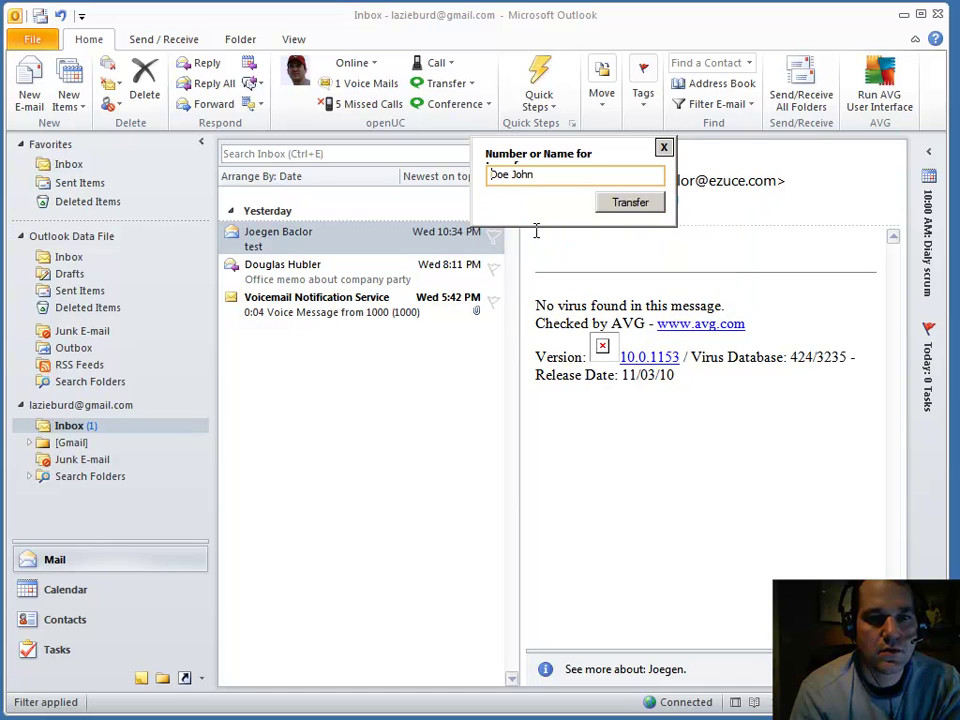
pyautogui.click(664, 148)
# Step: Transfer to a favorite contact and dismiss the 'Not done yet' notice
pyautogui.click(472, 83)
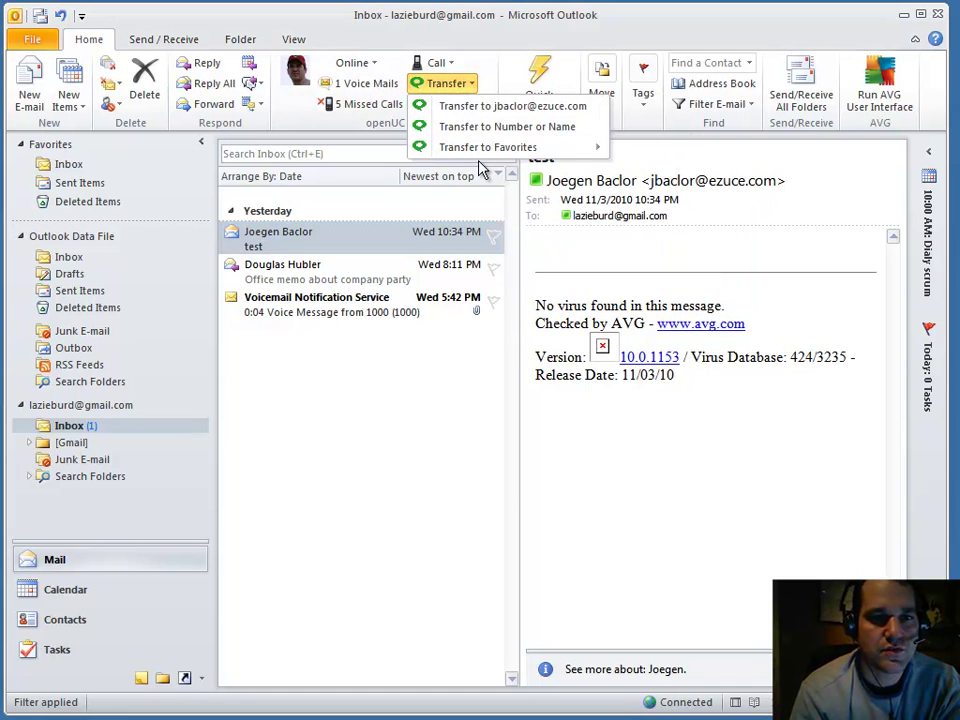
pyautogui.moveTo(488, 158)
pyautogui.click(652, 150)
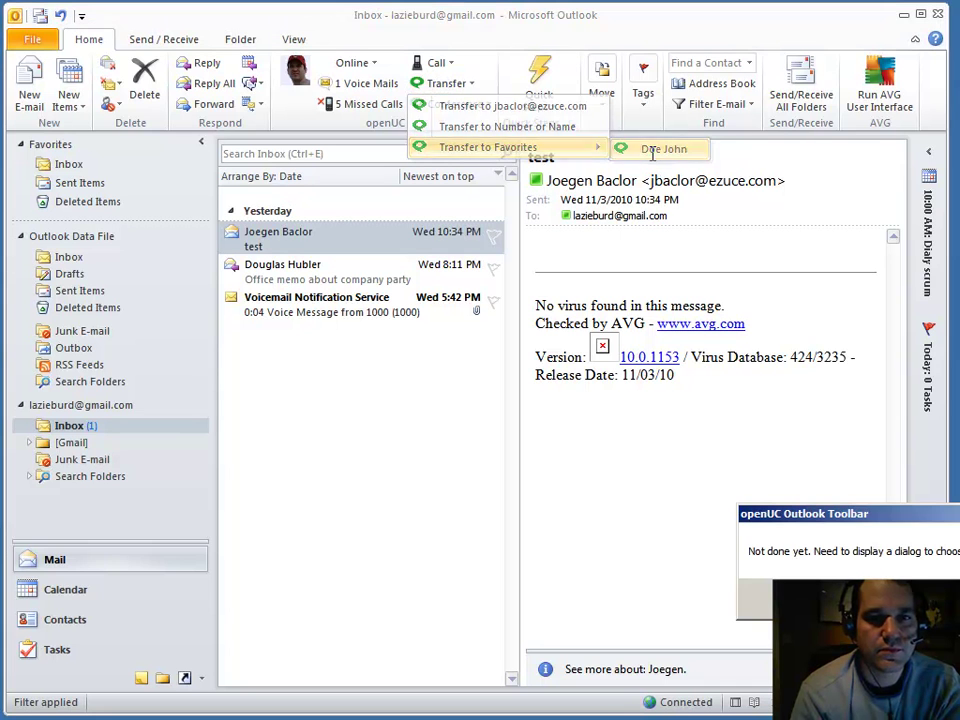
pyautogui.press('Return')
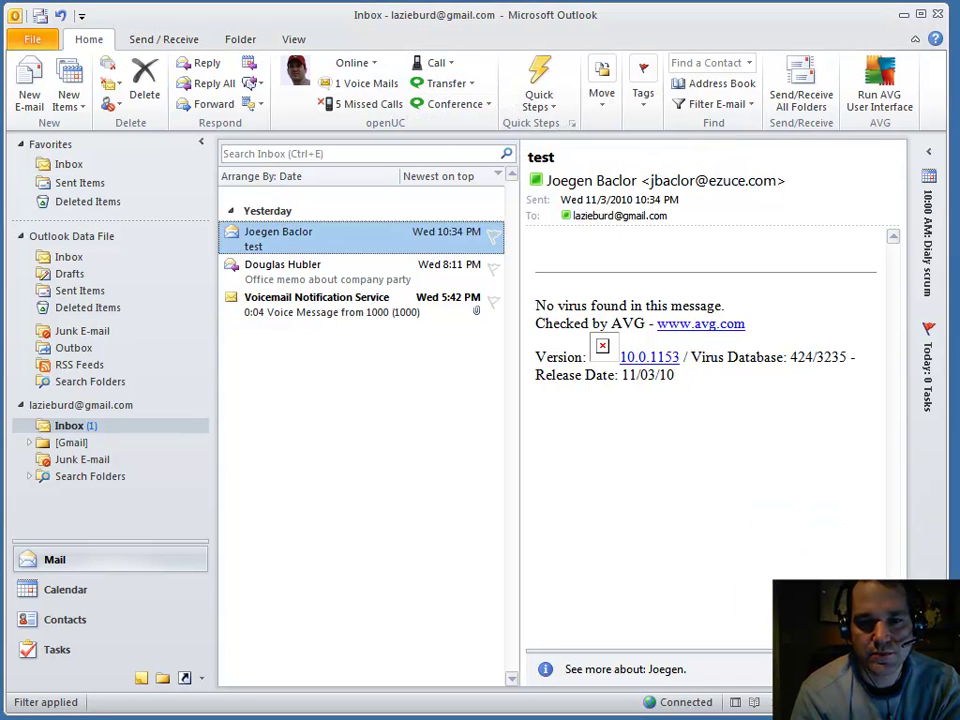
# Step: Call into conference bridge 32008 and close the finished call status window
pyautogui.click(468, 110)
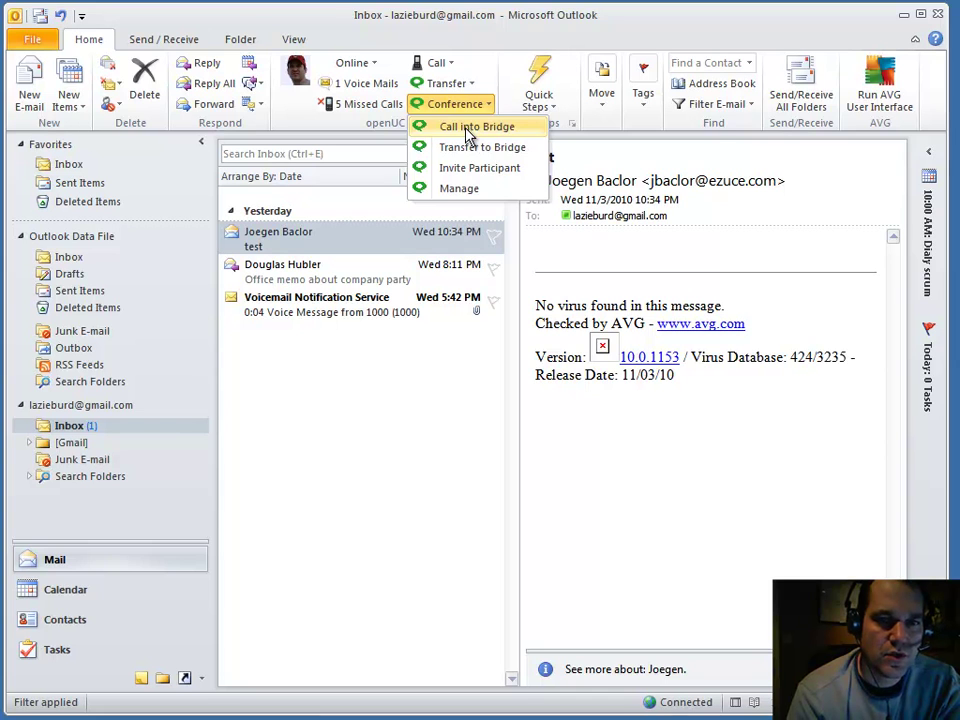
pyautogui.click(468, 128)
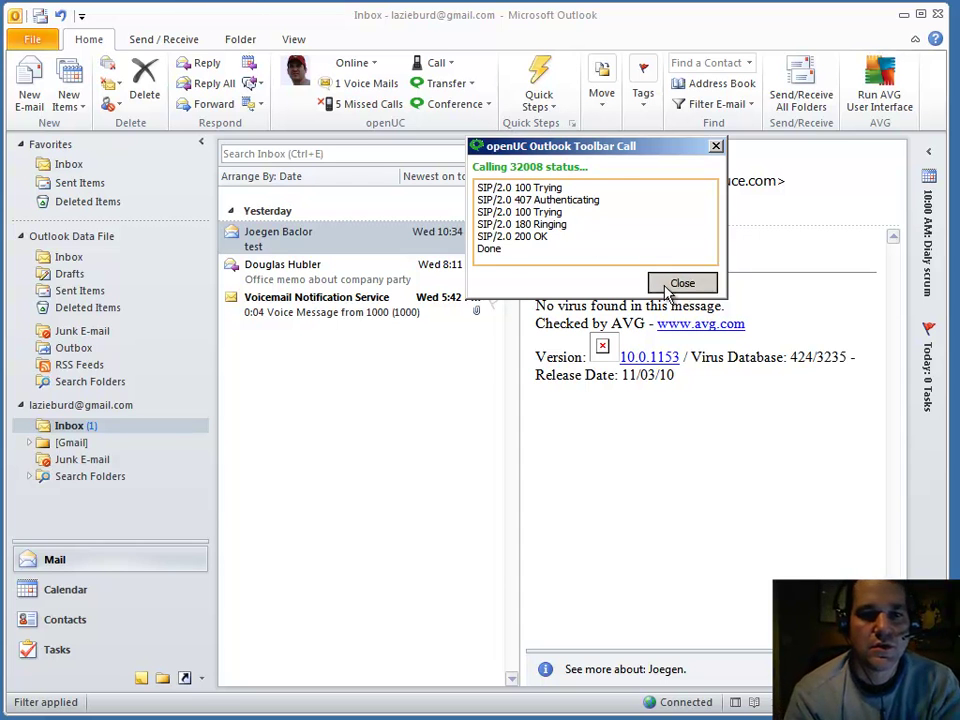
pyautogui.click(670, 282)
# Step: Try Conference ▸ Transfer to Bridge, dismiss the notice, and reopen the Conference options
pyautogui.click(459, 104)
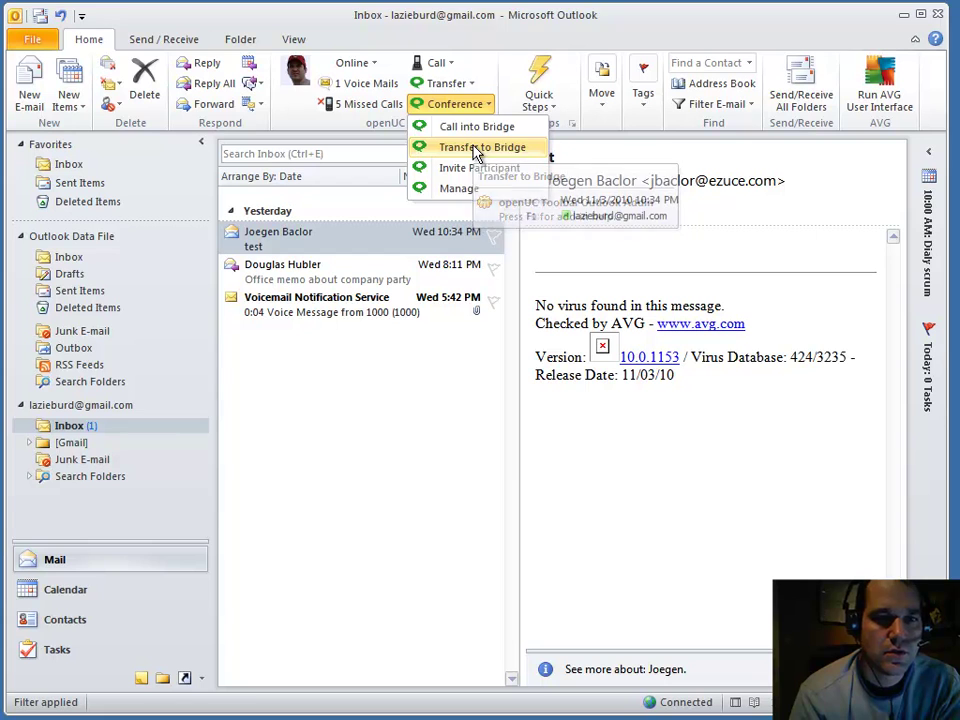
pyautogui.click(478, 148)
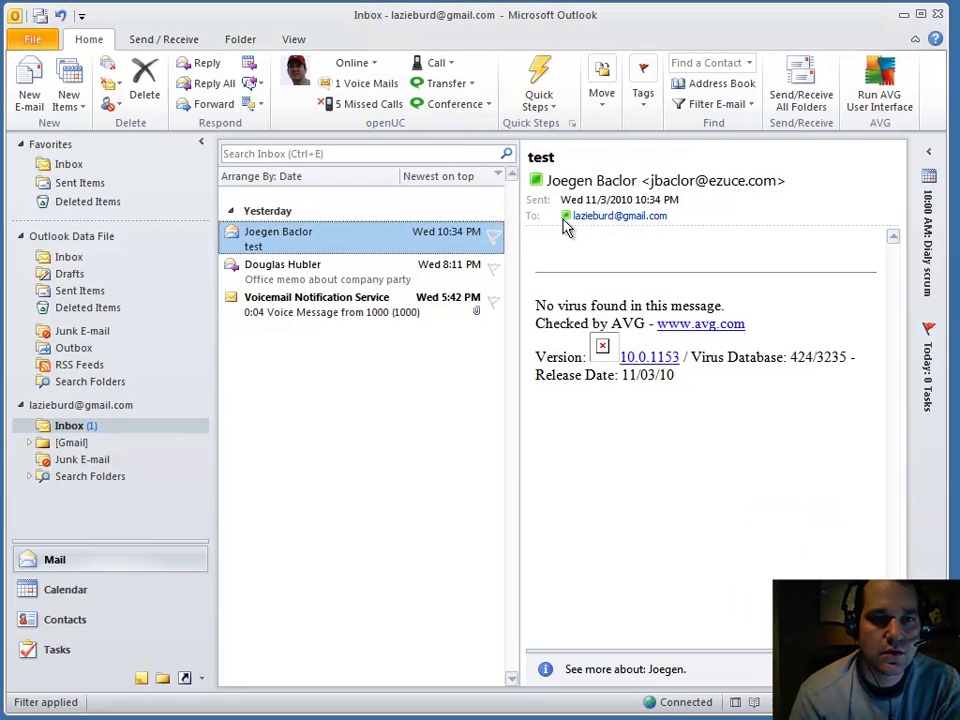
pyautogui.click(462, 105)
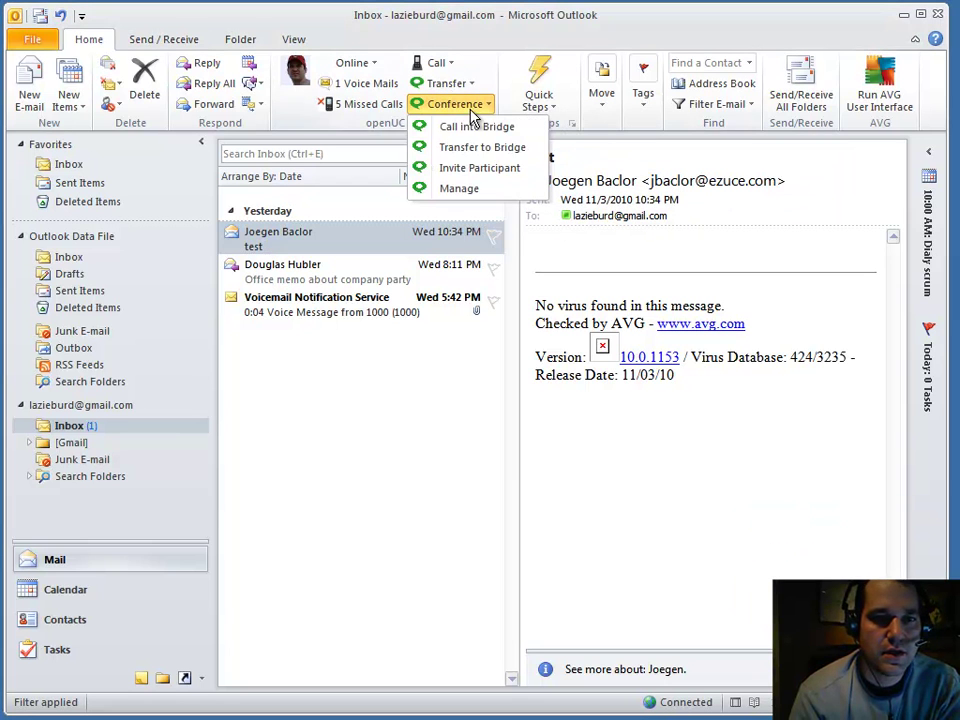
# Step: Open Manage Conference and select the first of the four participants
pyautogui.click(460, 192)
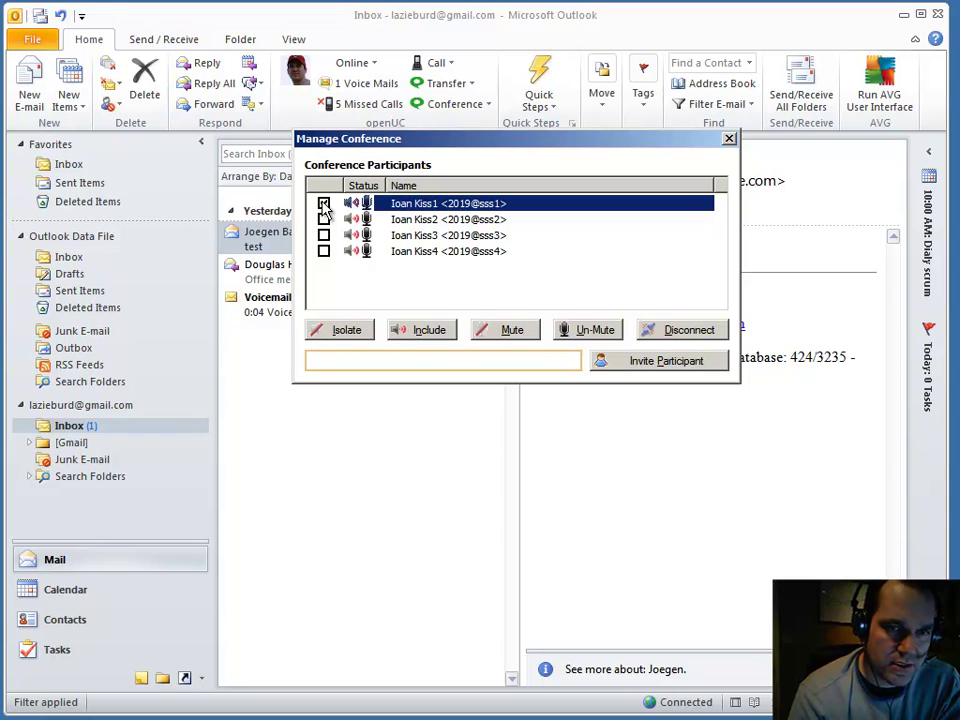
pyautogui.click(323, 203)
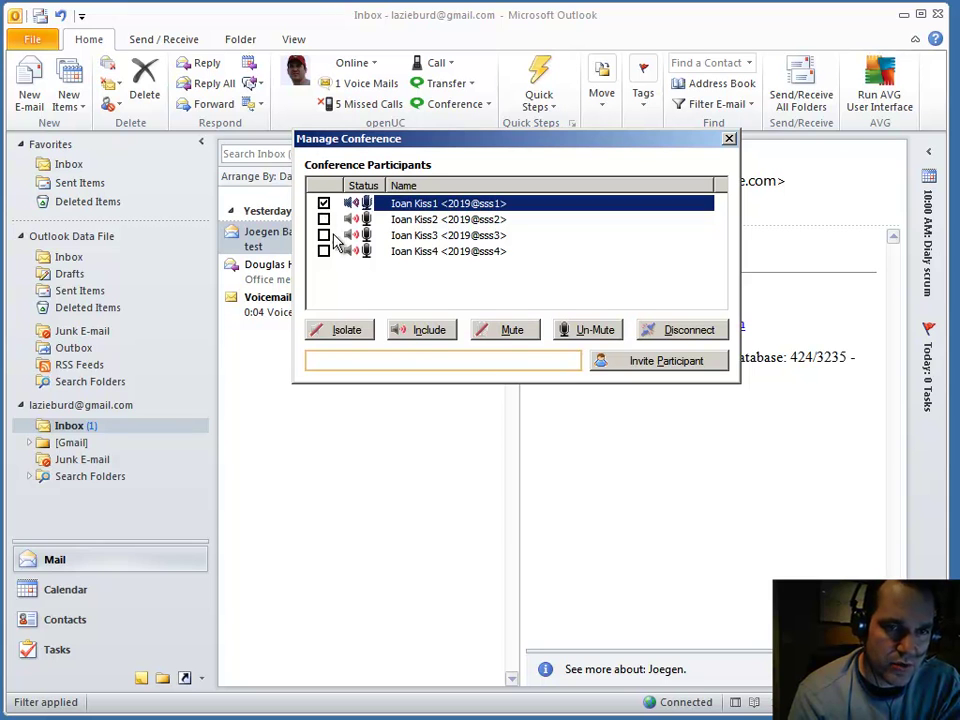
pyautogui.click(470, 235)
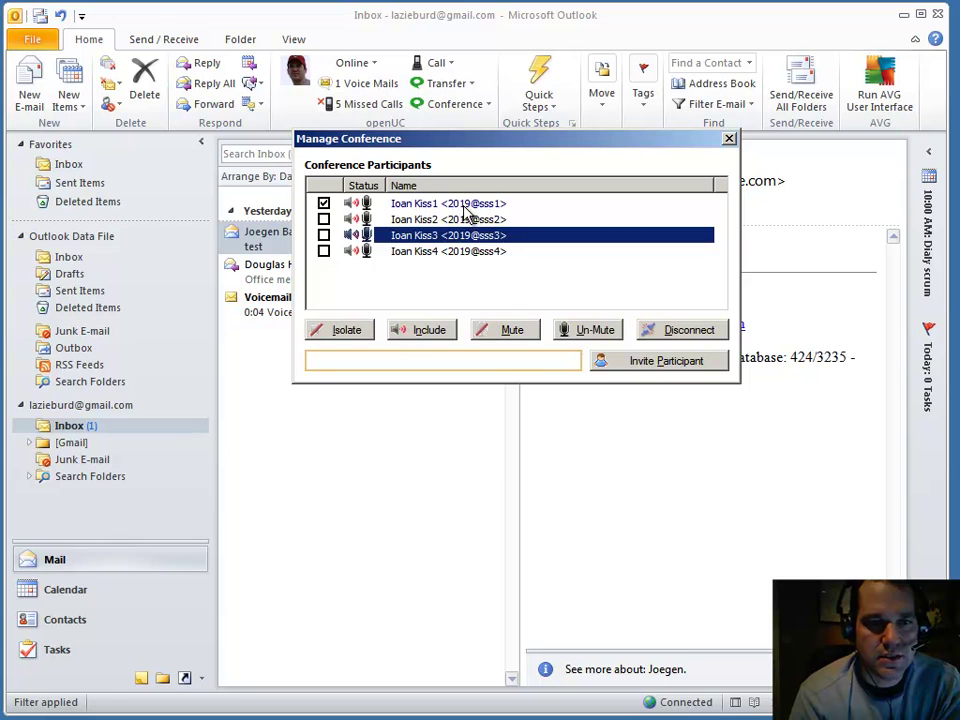
pyautogui.click(466, 205)
pyautogui.click(322, 210)
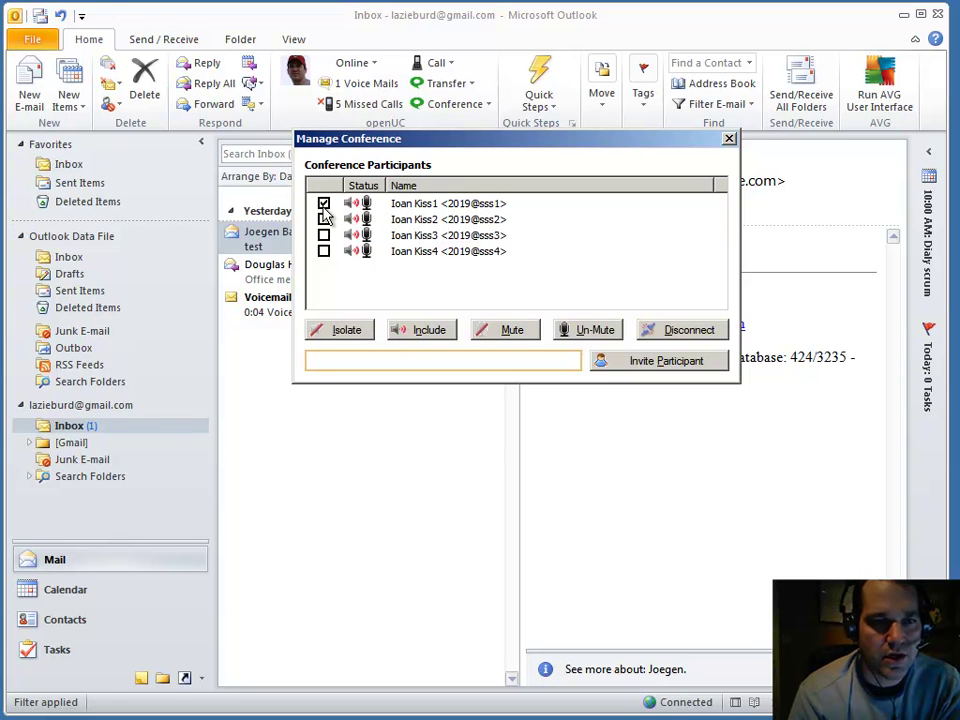
pyautogui.click(354, 206)
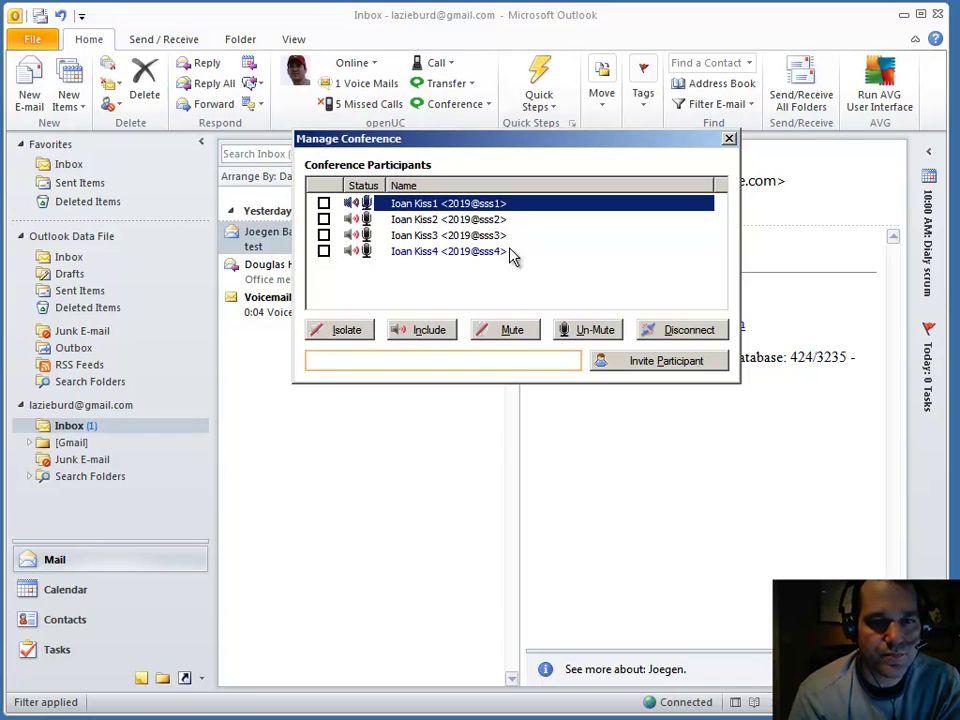
# Step: Unmute the first participant, then isolate them and include them back in the conference
pyautogui.click(590, 332)
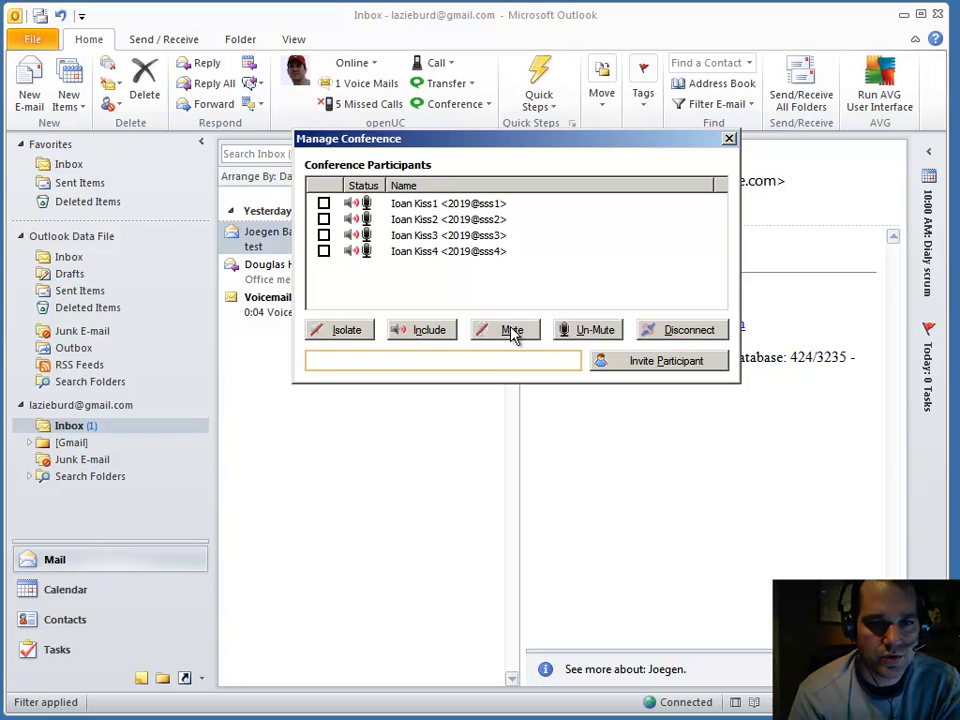
pyautogui.click(441, 204)
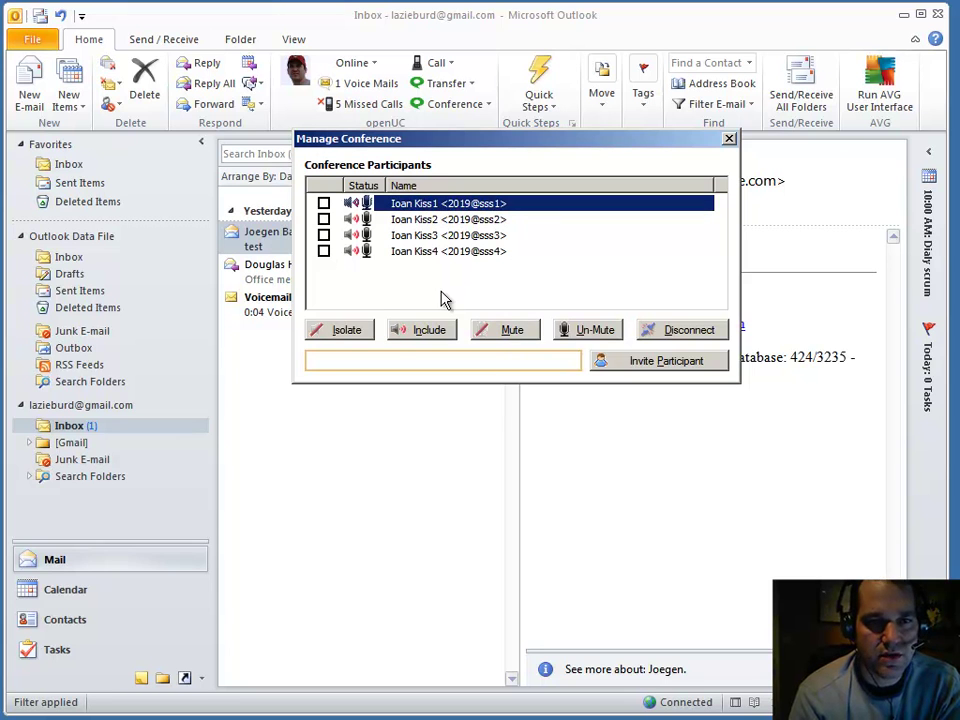
pyautogui.click(349, 338)
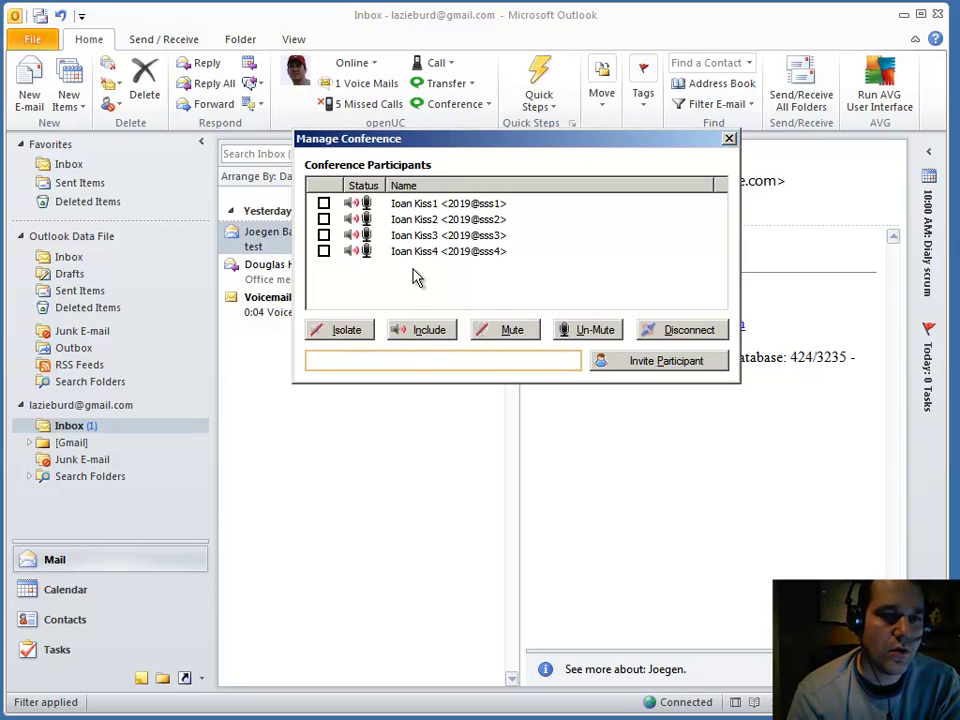
pyautogui.click(428, 204)
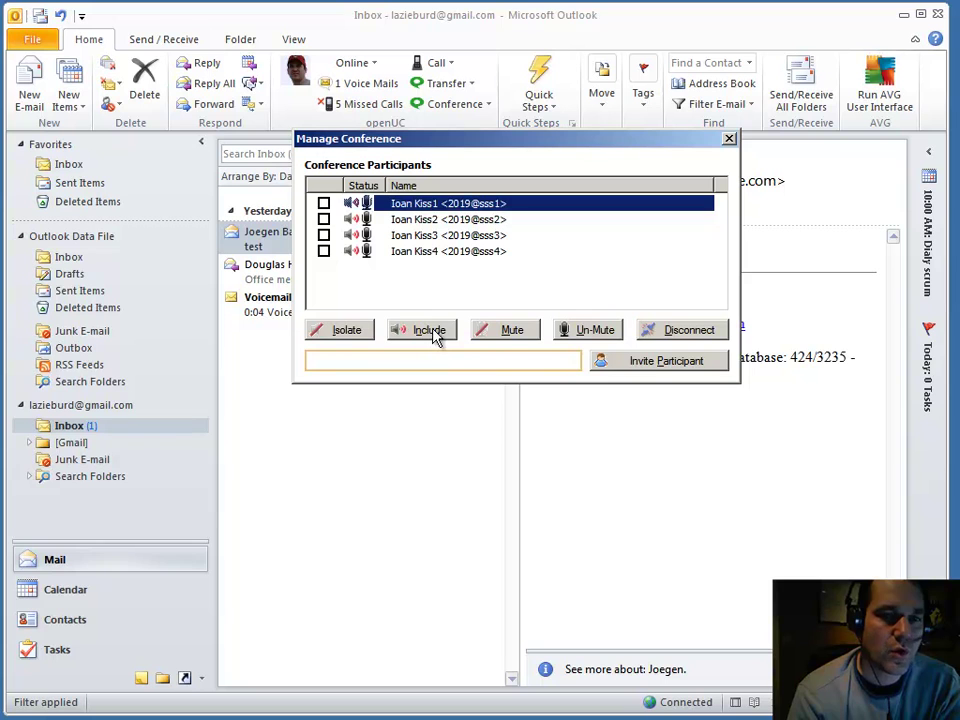
pyautogui.click(433, 332)
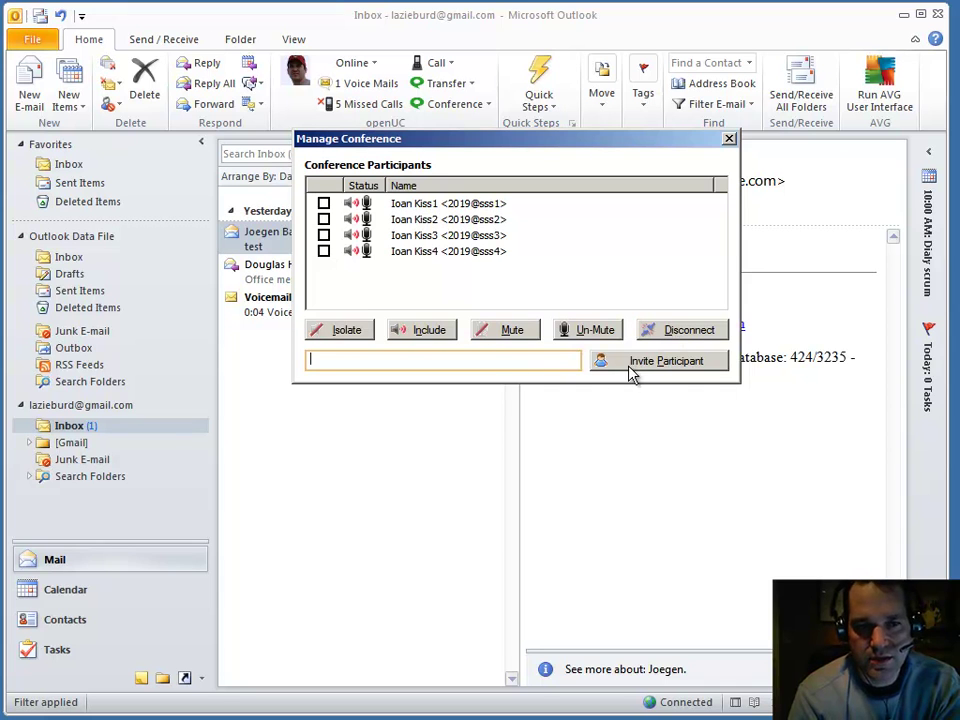
# Step: Add a matching directory contact as a conference participant, then close the conference manager
pyautogui.write('J')
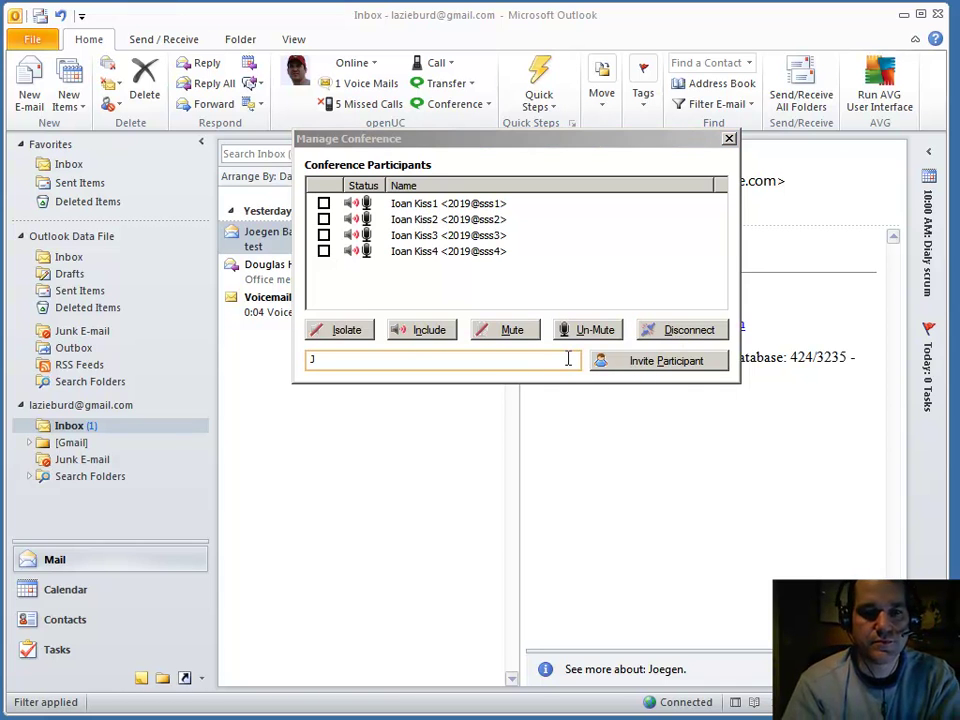
pyautogui.write('o')
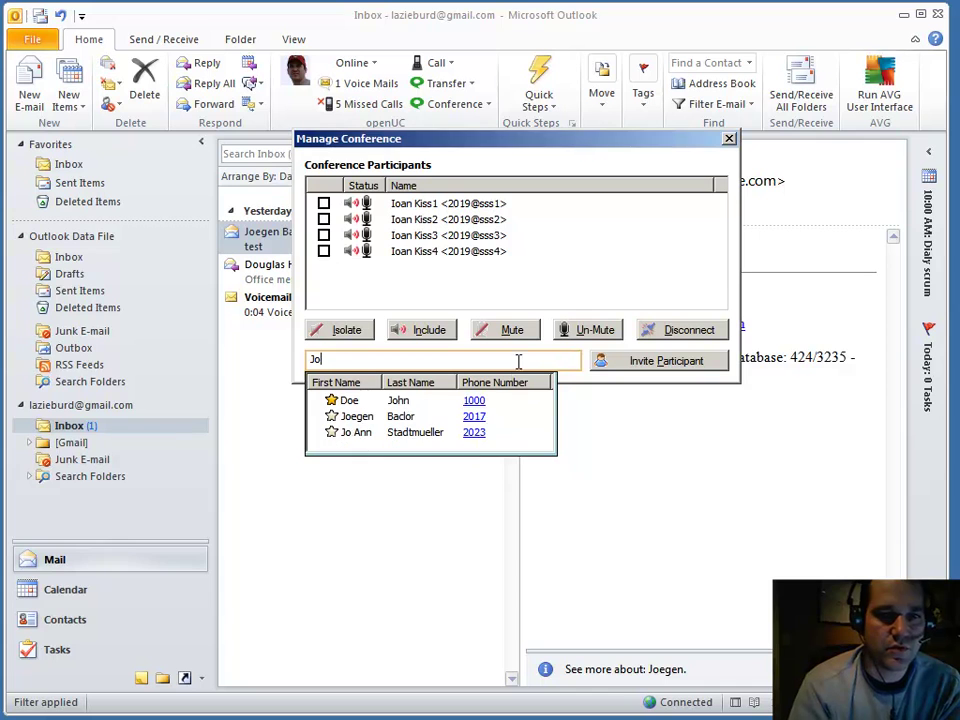
pyautogui.click(405, 404)
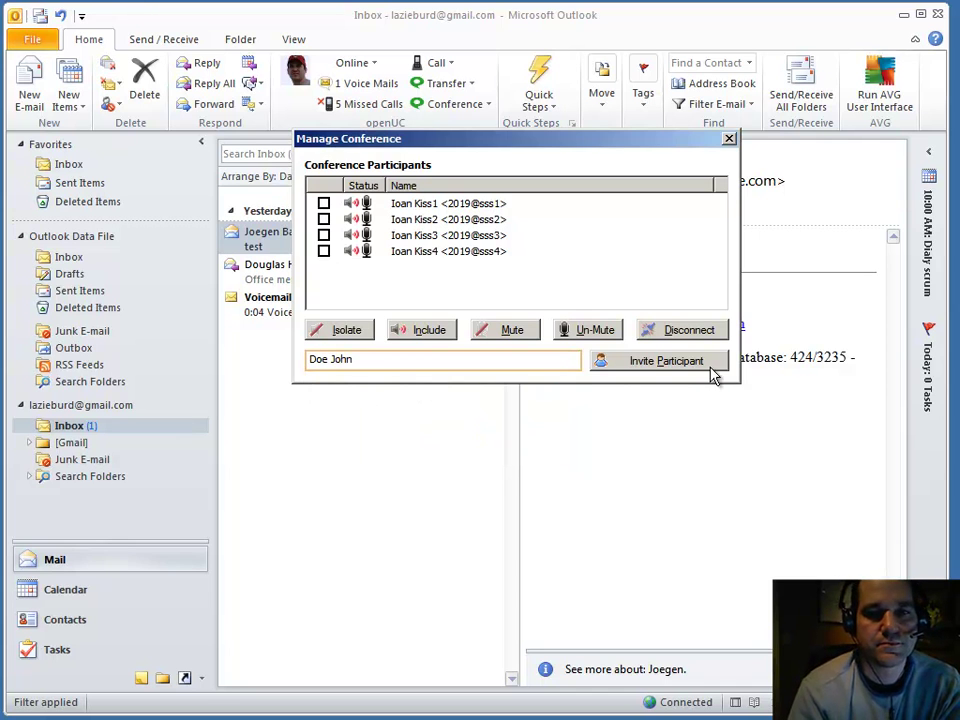
pyautogui.click(729, 138)
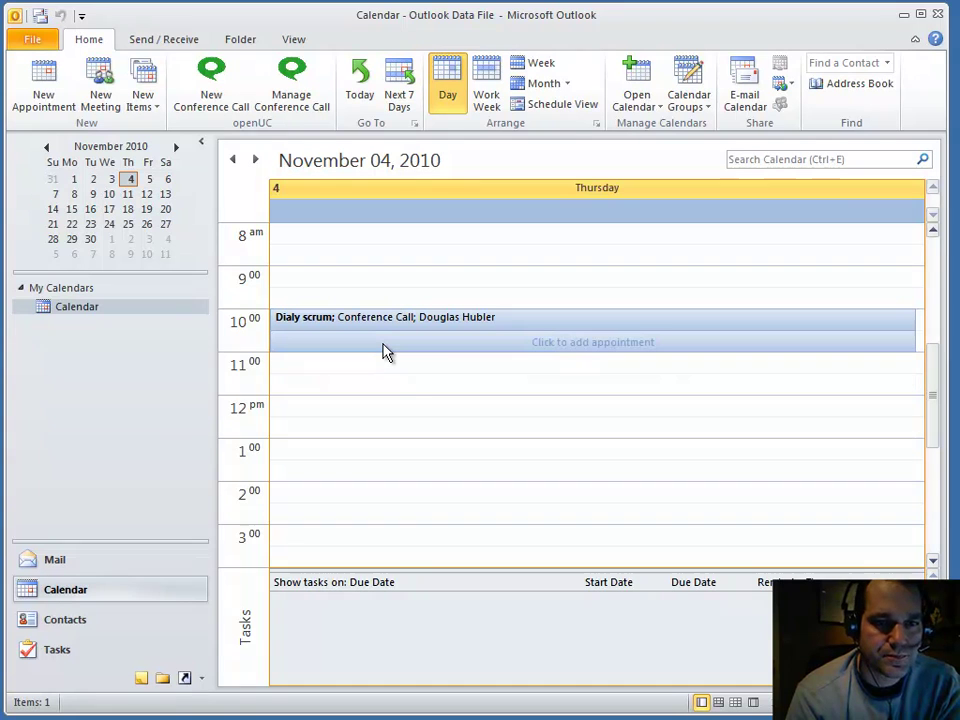
# Step: Create a new conference-call meeting for 10:00 on Friday, November 5, 2010
pyautogui.click(150, 182)
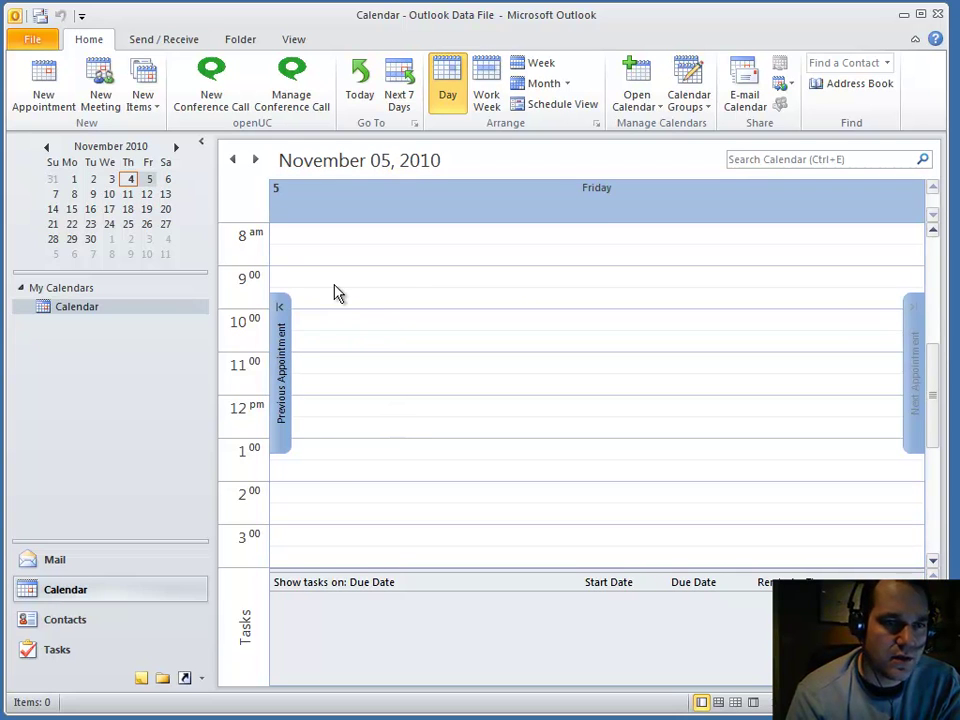
pyautogui.click(374, 318)
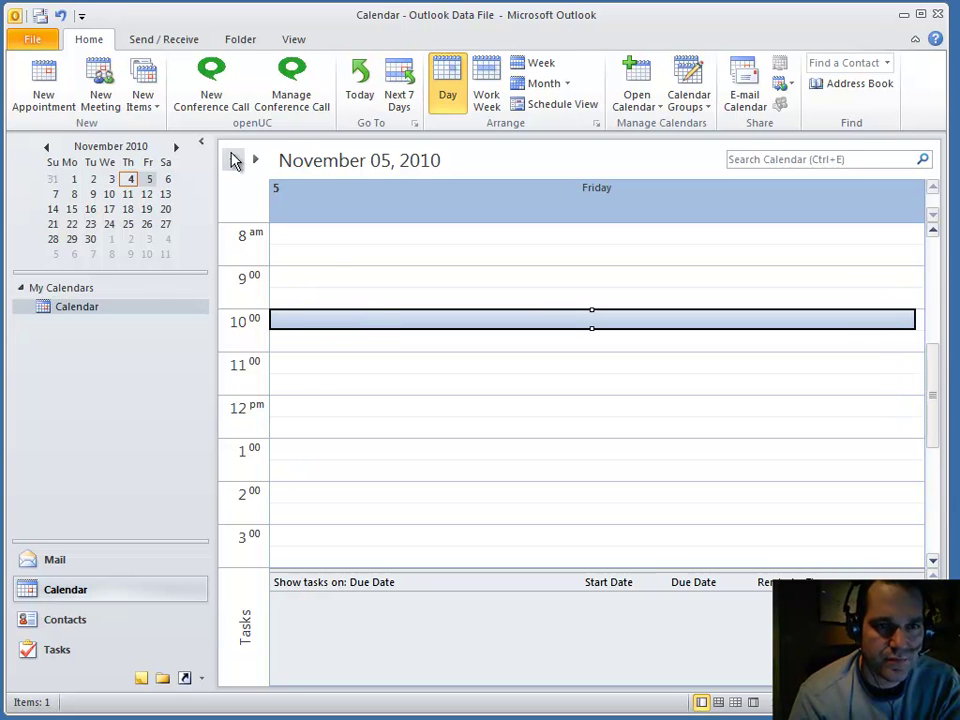
pyautogui.click(213, 90)
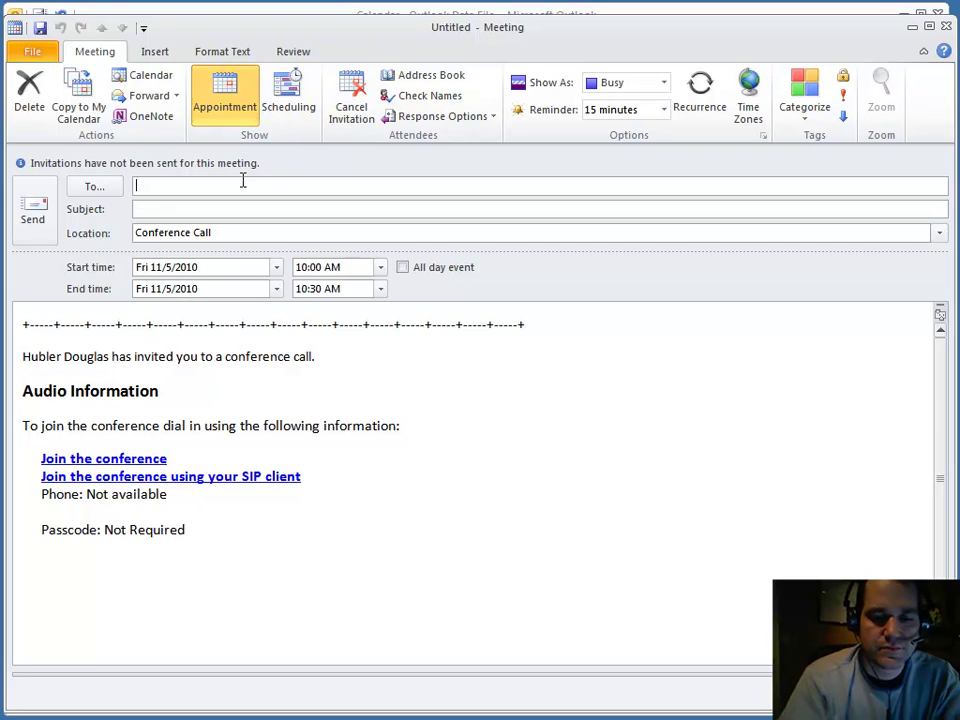
# Step: Address the invitation to the colleague and set the subject to 'daily scrum'
pyautogui.write('jb')
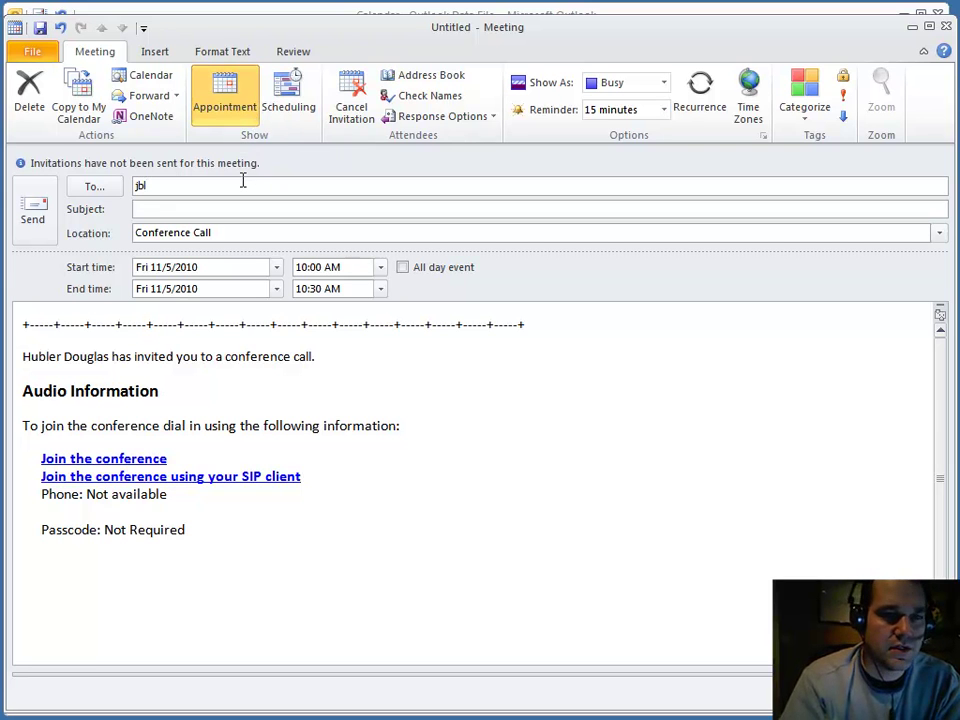
pyautogui.write('ab')
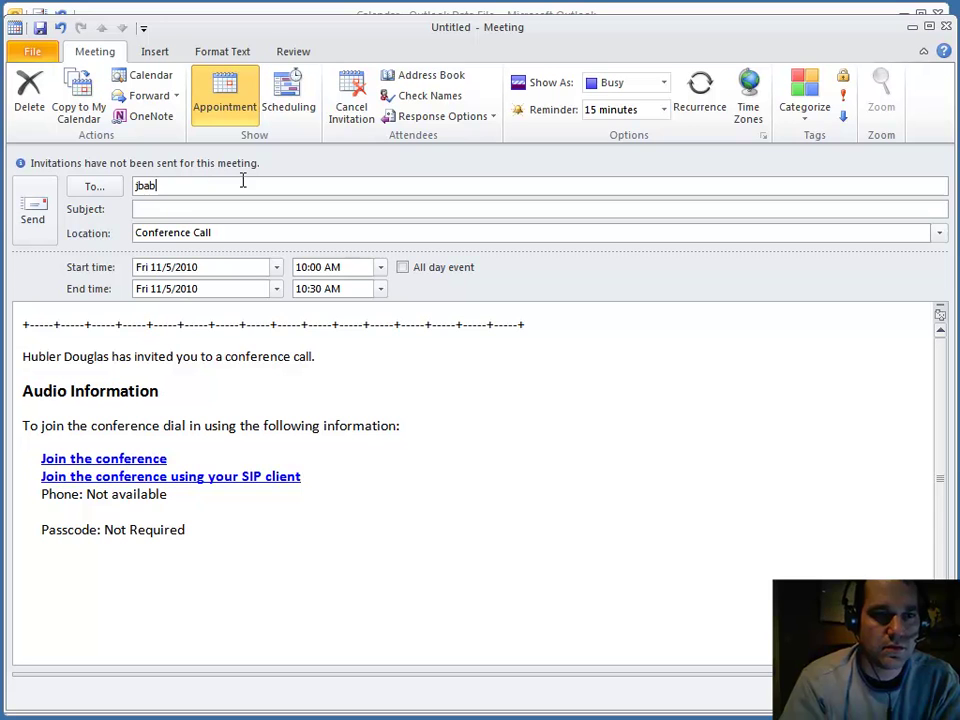
pyautogui.press('Tab')
pyautogui.write('daily scrum')
pyautogui.press('Tab')
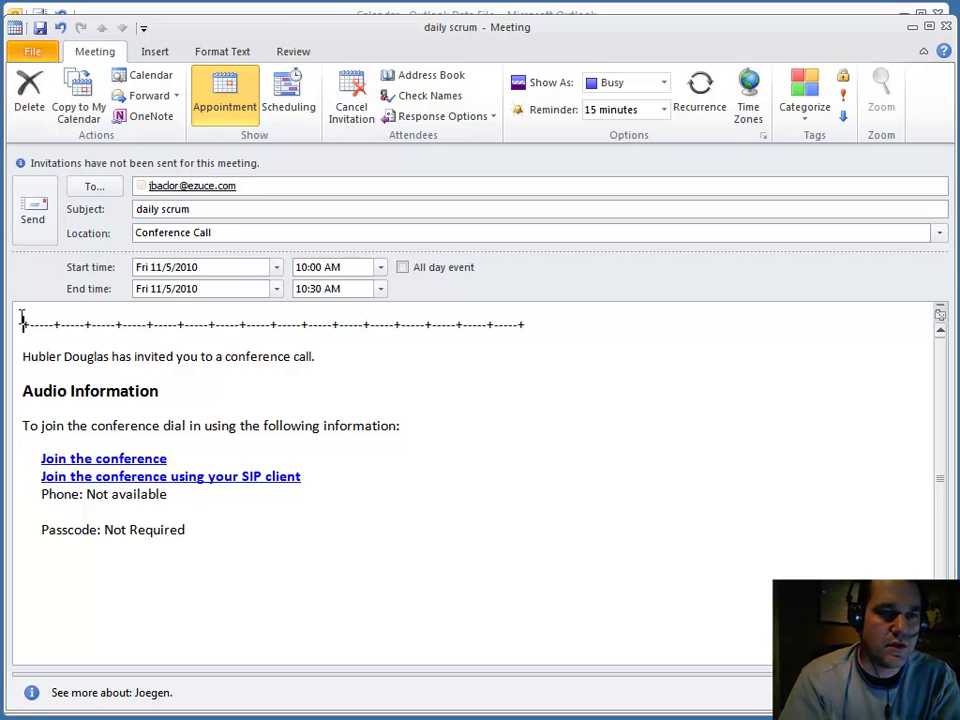
# Step: Put 'This is just a test, please ignore' at the top of the body and send the invitation
pyautogui.click(145, 305)
pyautogui.press('Return')
pyautogui.press('Return')
pyautogui.press('Up')
pyautogui.press('Up')
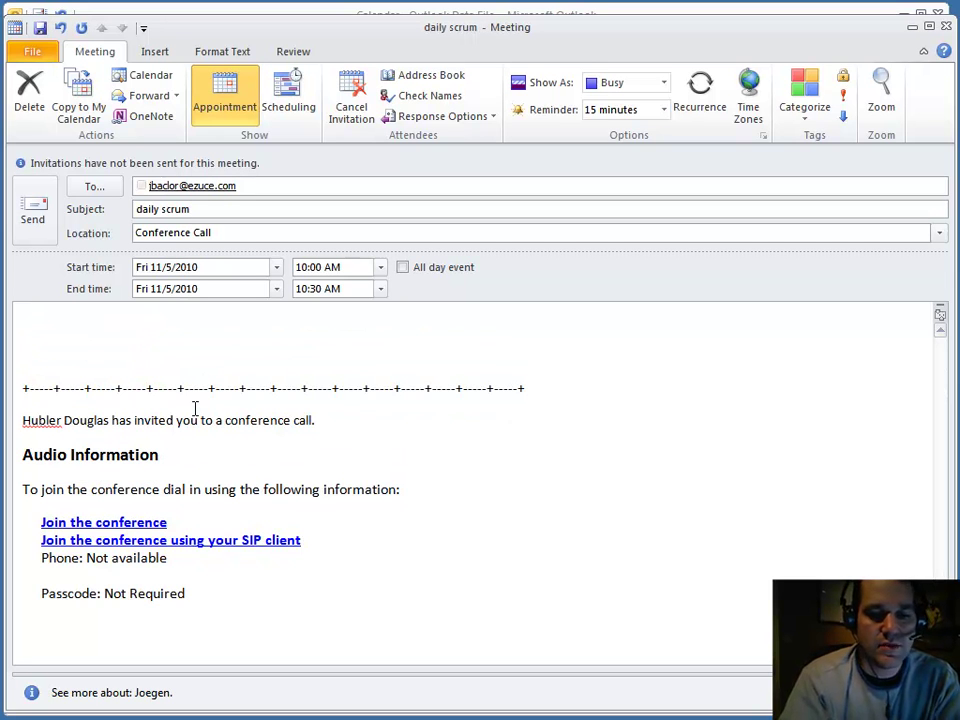
pyautogui.write('This is just a test, ple')
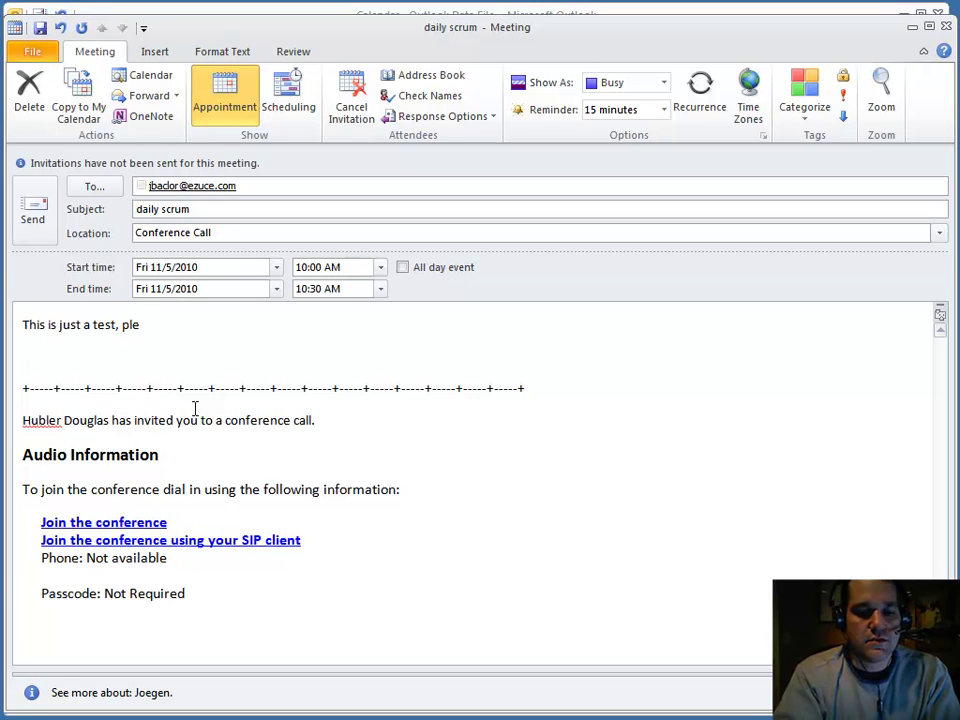
pyautogui.write('ase ignore')
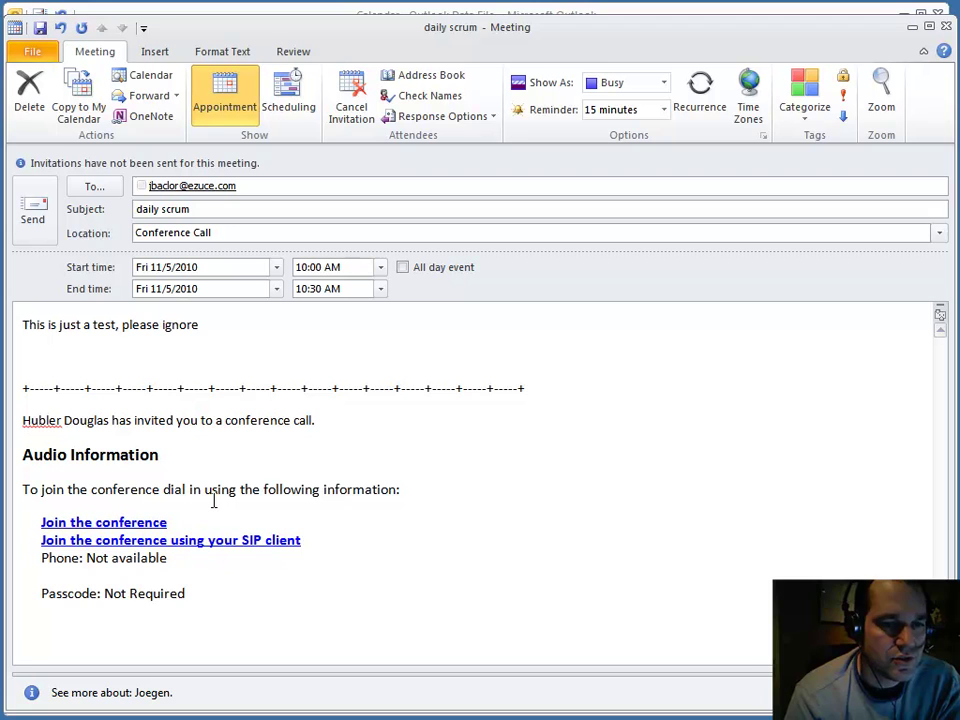
pyautogui.click(201, 371)
pyautogui.press('BackSpace')
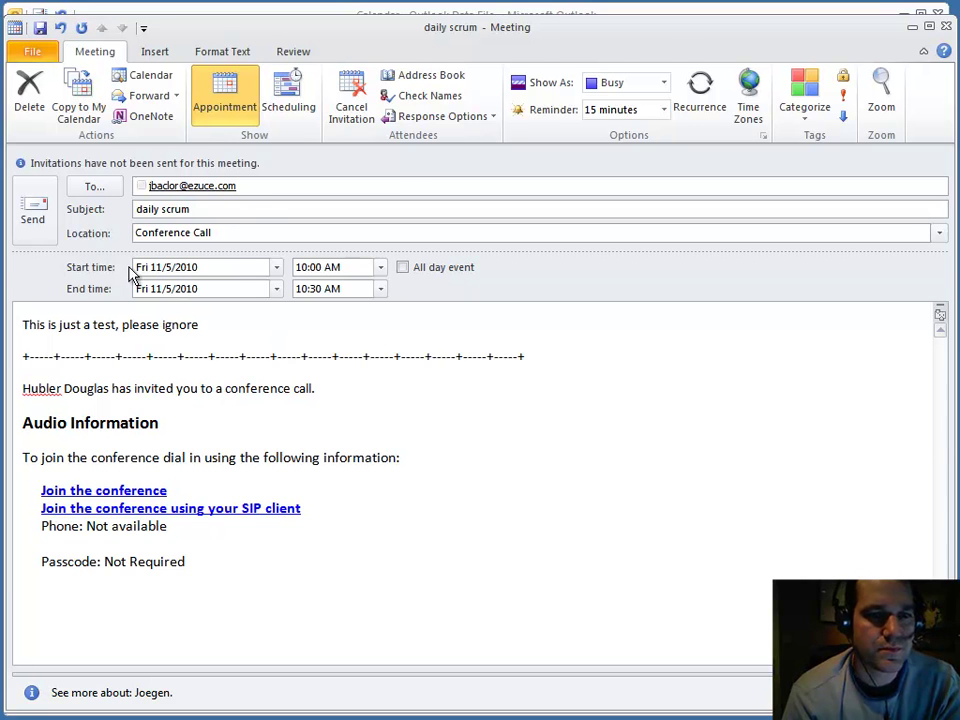
pyautogui.hotkey('alt', 's')
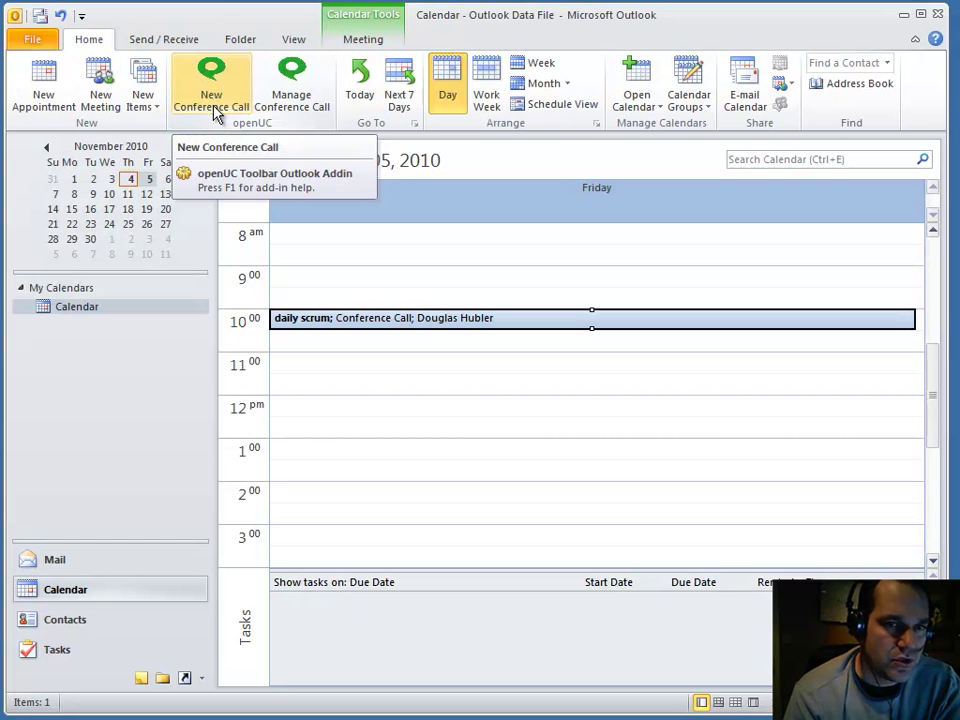
# Step: Reopen the conference manager to check the participants, then close it and return to Mail
pyautogui.click(322, 92)
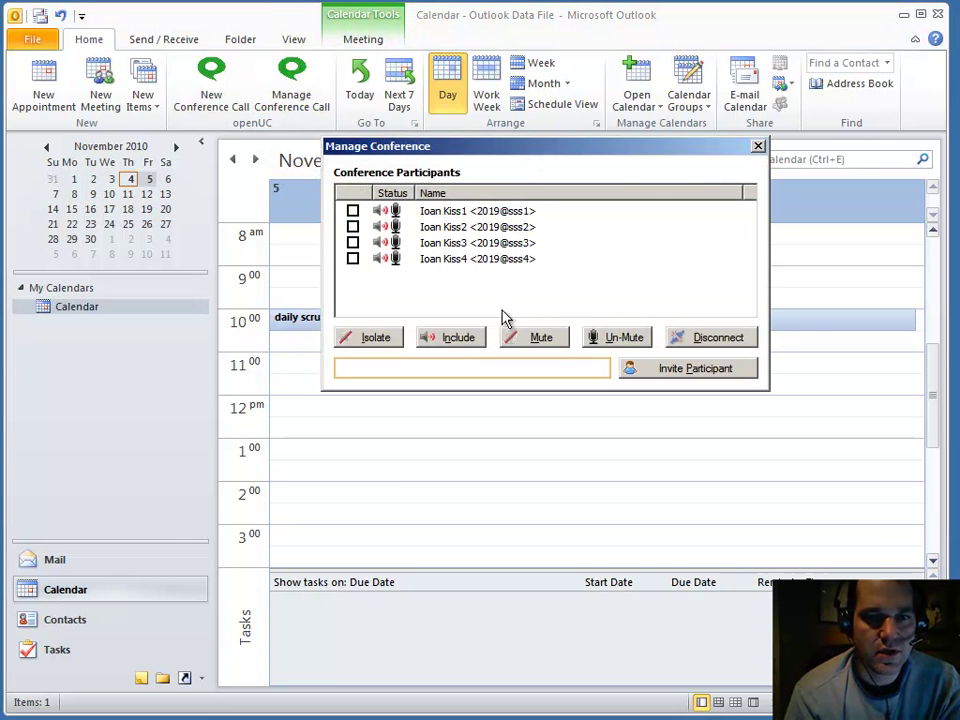
pyautogui.click(506, 213)
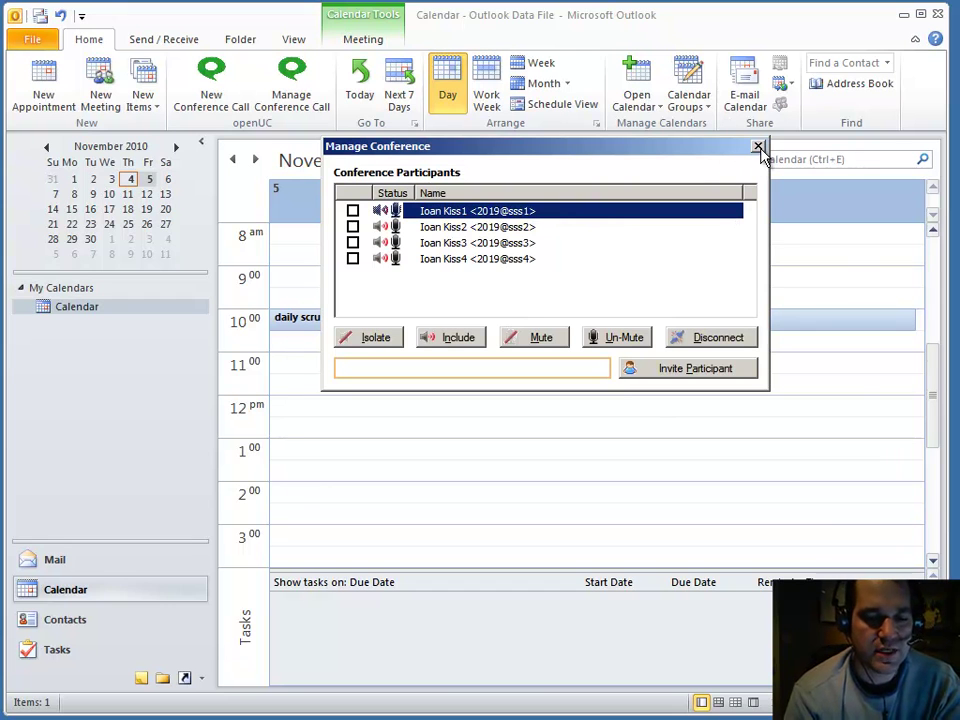
pyautogui.click(758, 148)
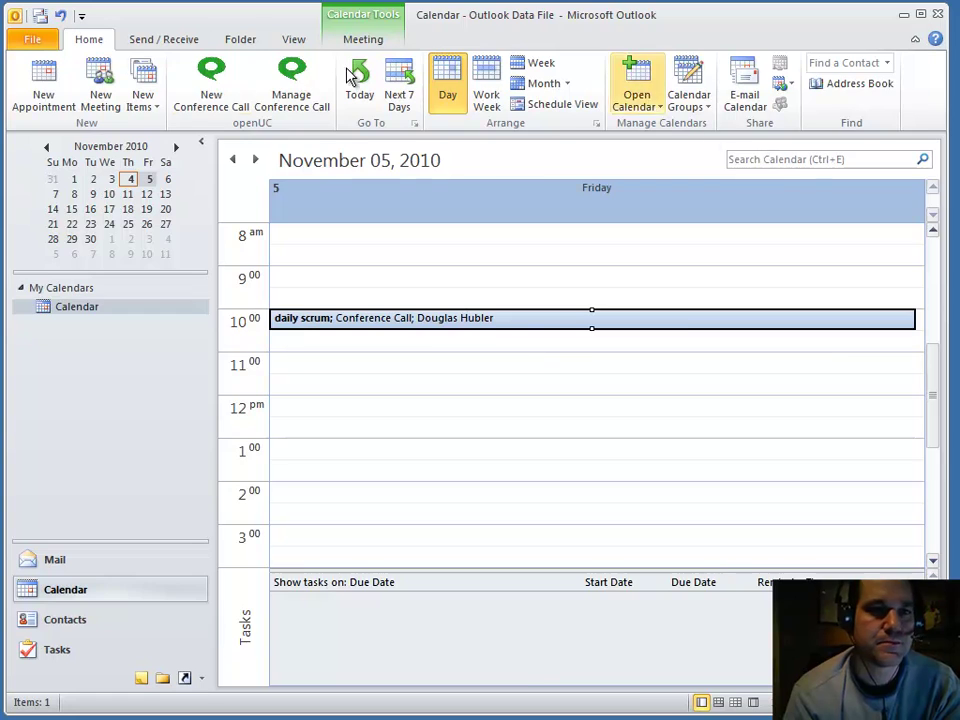
pyautogui.hotkey('ctrl', '1')
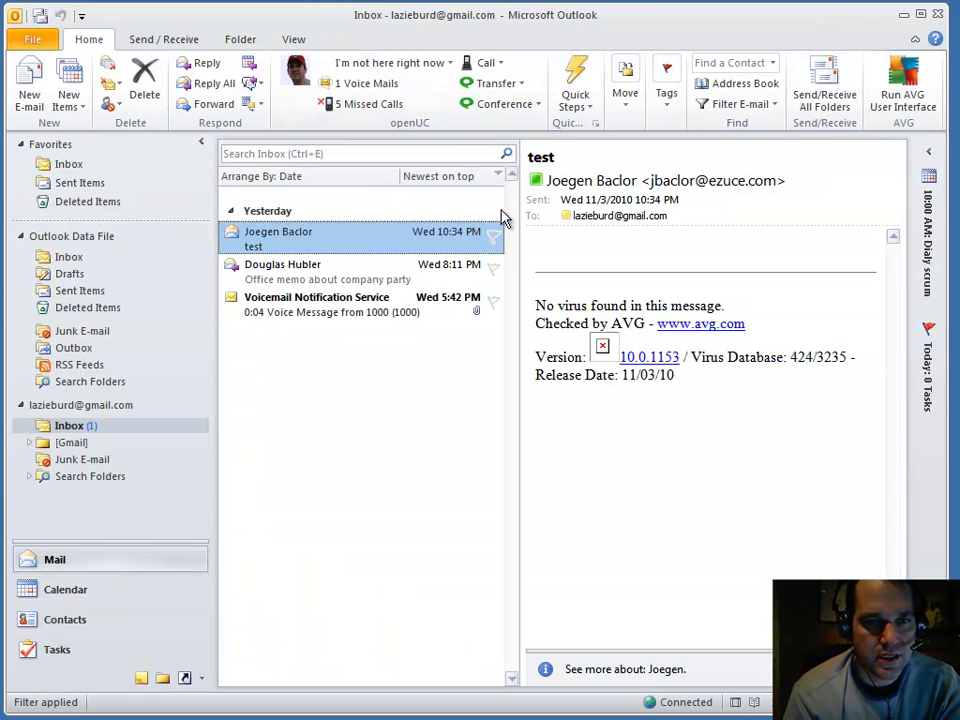
# Step: Select the 'test' message and bring up its sender's presence card showing Available
pyautogui.click(306, 272)
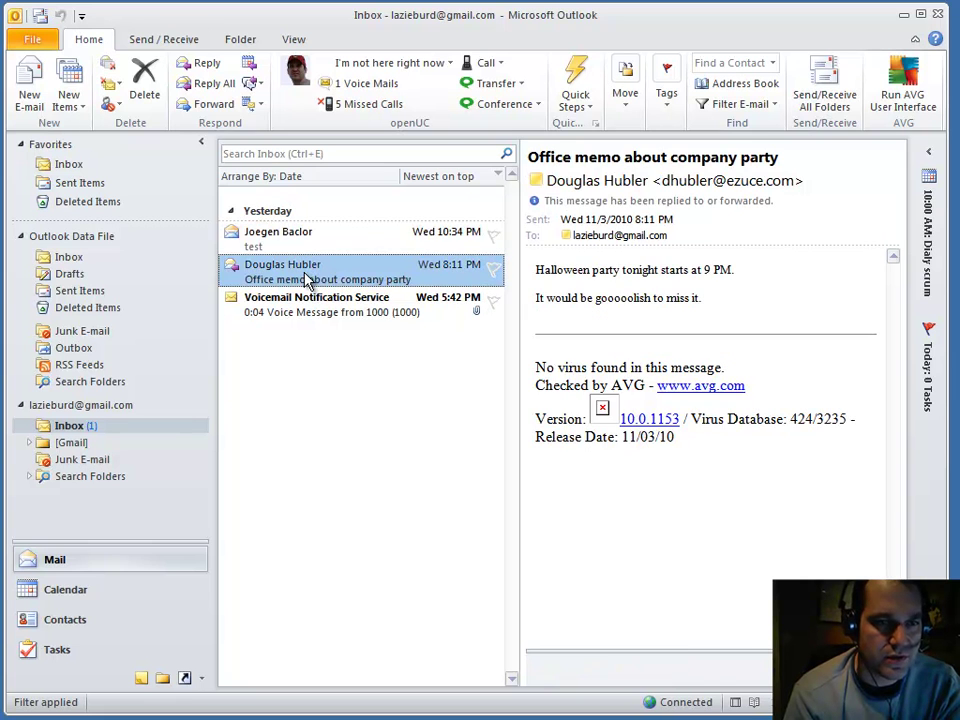
pyautogui.click(306, 235)
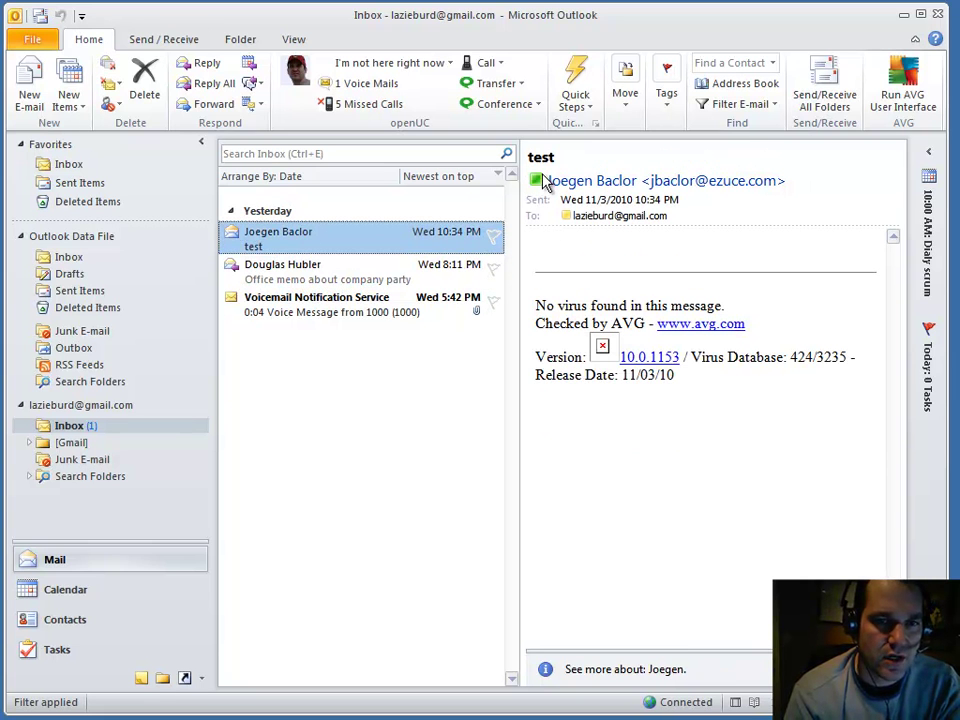
pyautogui.moveTo(537, 183)
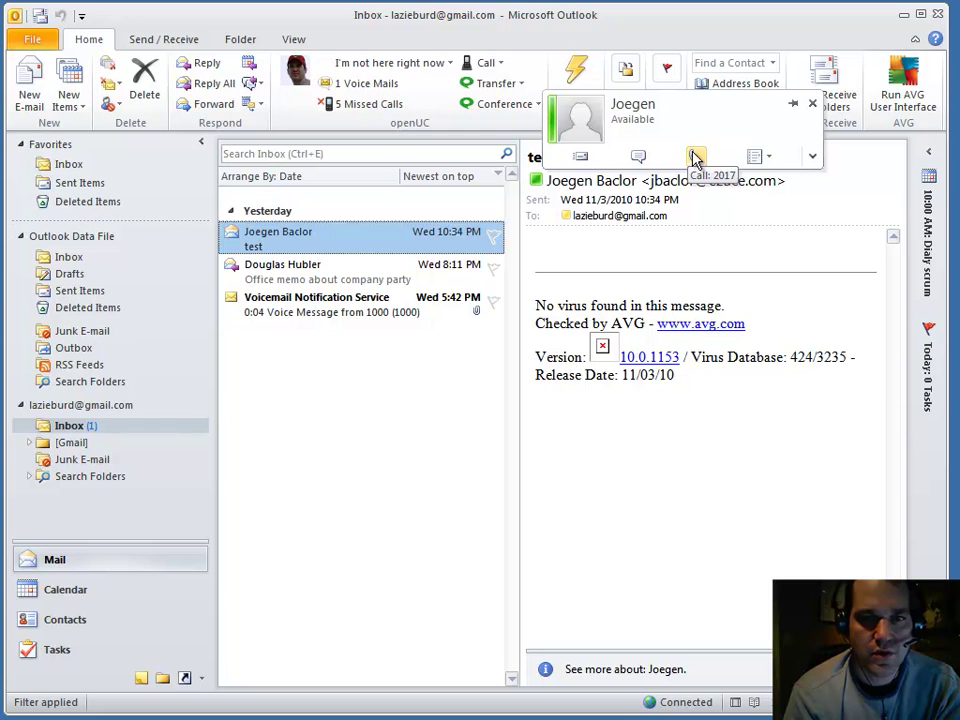
# Step: Browse the contact card's additional actions list, then close the card
pyautogui.click(757, 158)
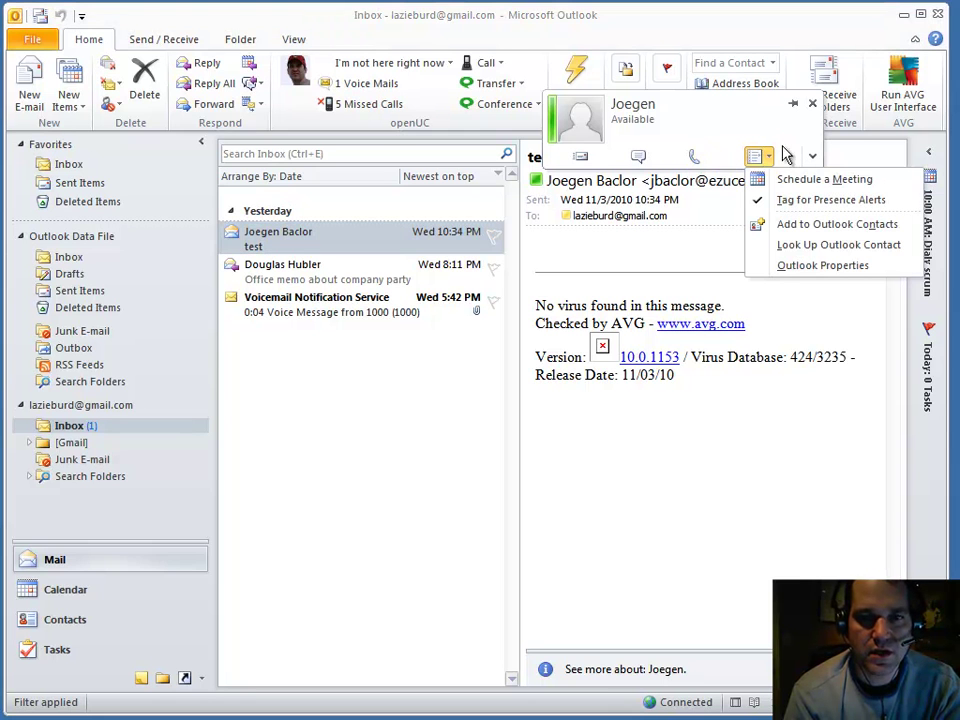
pyautogui.click(730, 133)
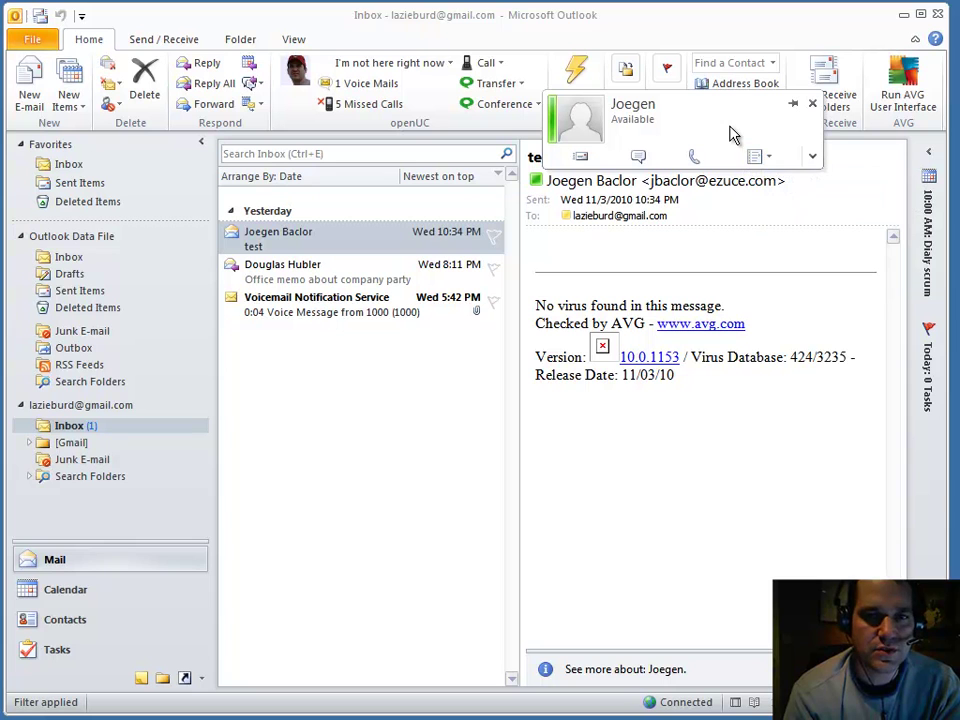
pyautogui.click(812, 104)
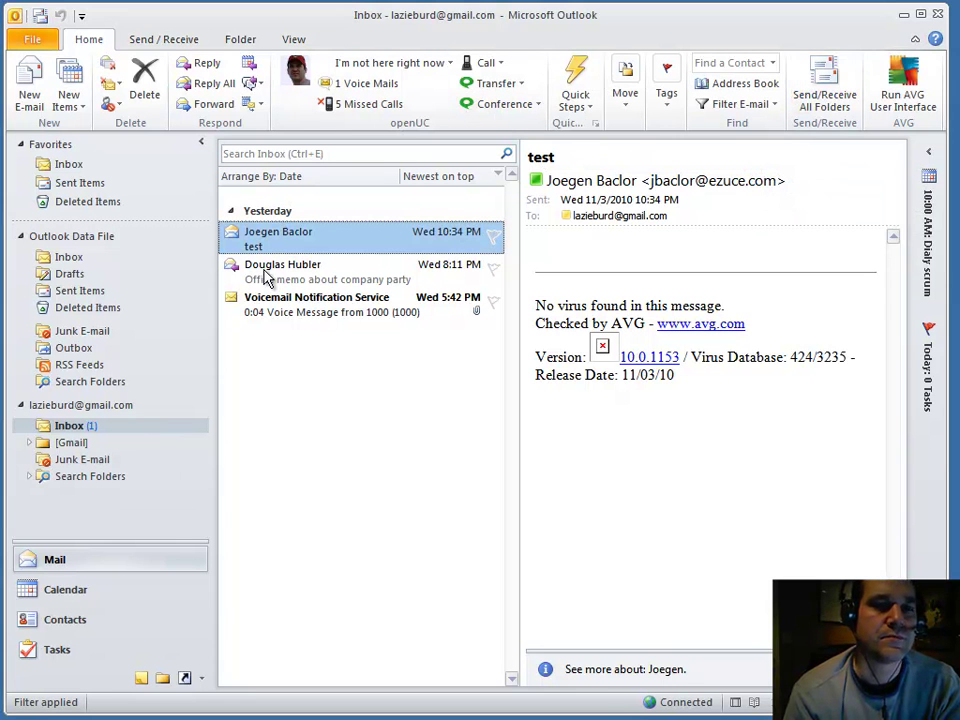